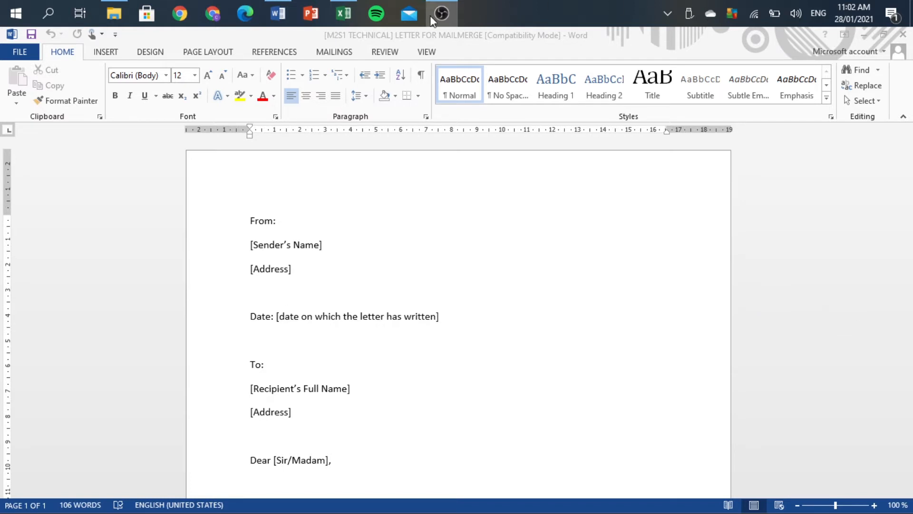
# Step: Start a mail merge for this letter using the E-mail Messages document type
pyautogui.click(341, 55)
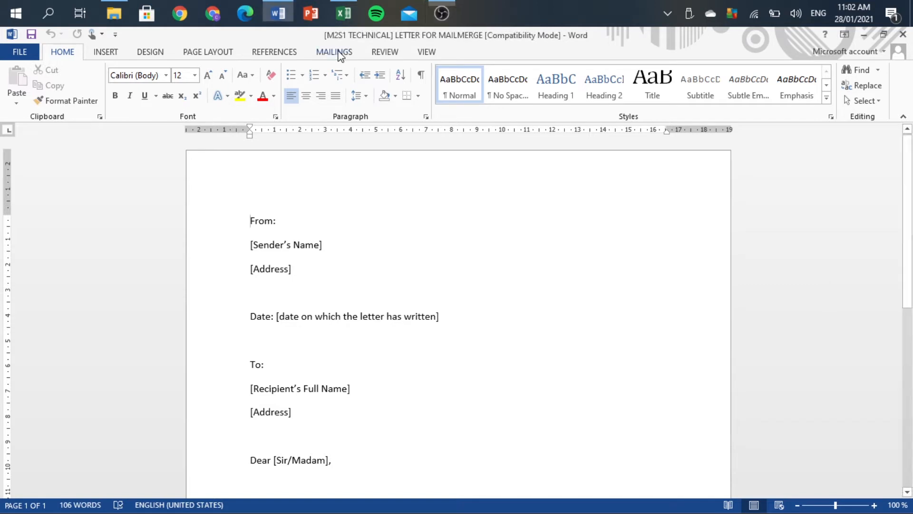
pyautogui.click(341, 55)
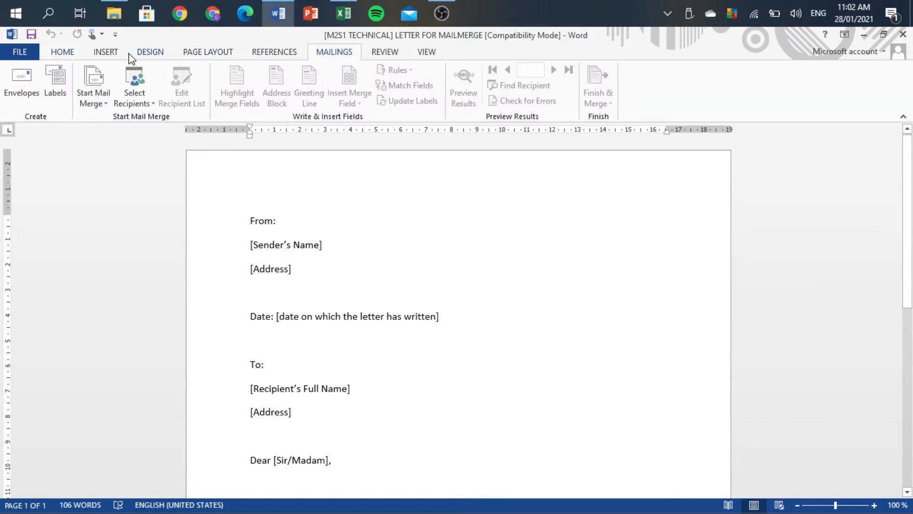
pyautogui.click(93, 81)
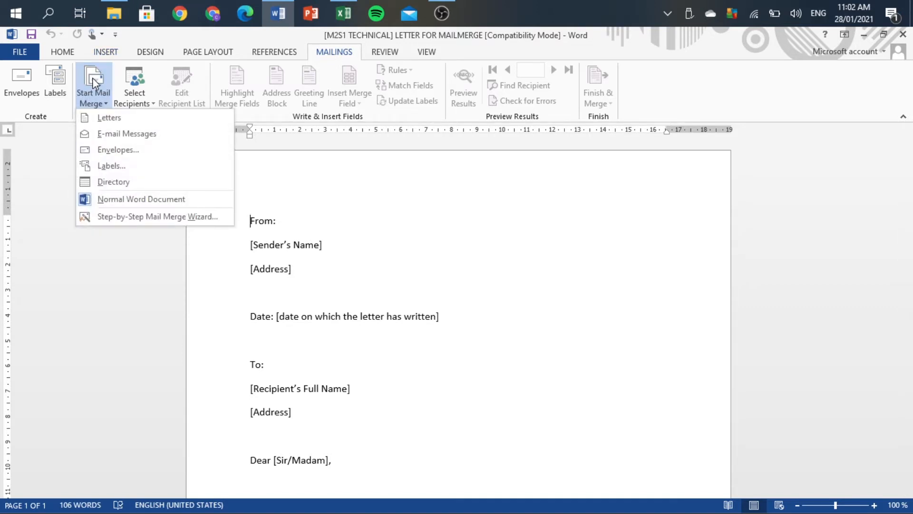
pyautogui.click(179, 139)
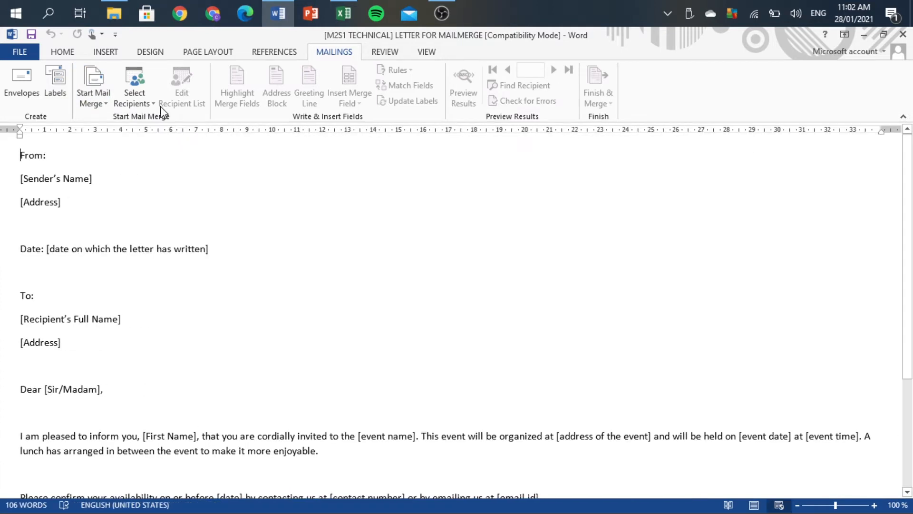
# Step: Use Sheet1$ of the M2S1 TECHNICAL DATA BANK FOR MAIL MERGE workbook in Grade 12 Lesson Files, 2nd Term, Empowerment Technology as the existing recipient list
pyautogui.click(144, 98)
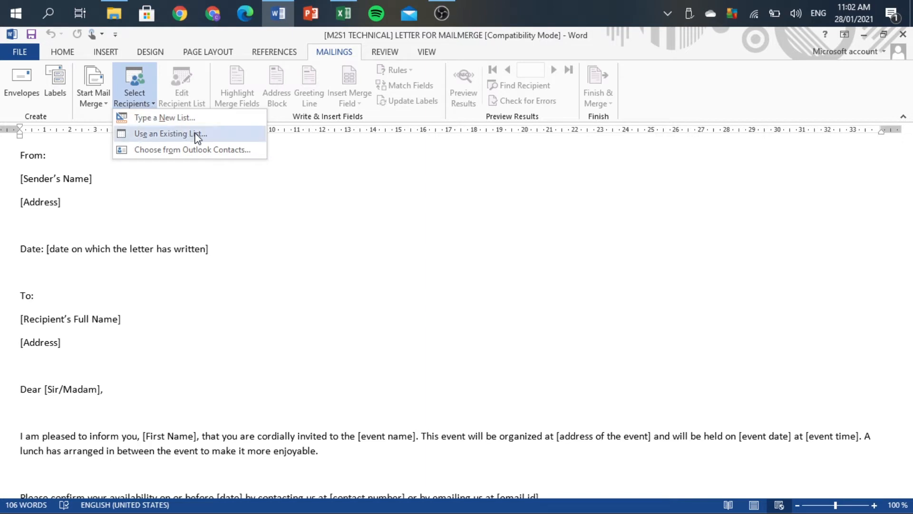
pyautogui.click(213, 135)
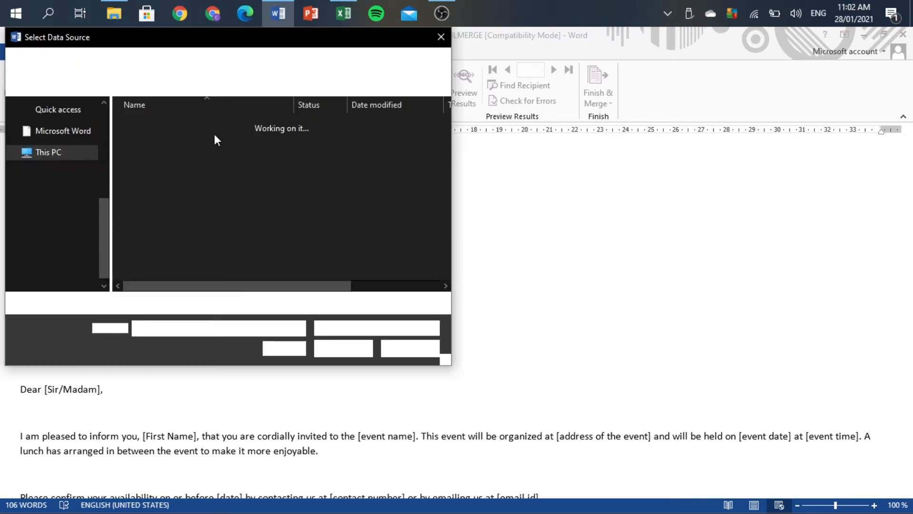
pyautogui.click(348, 13)
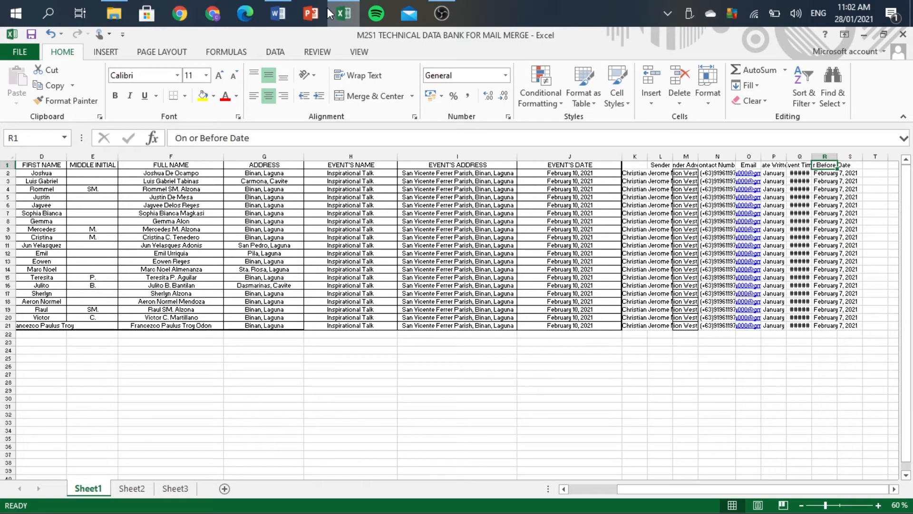
pyautogui.click(291, 15)
pyautogui.scroll(-2, 68, 226)
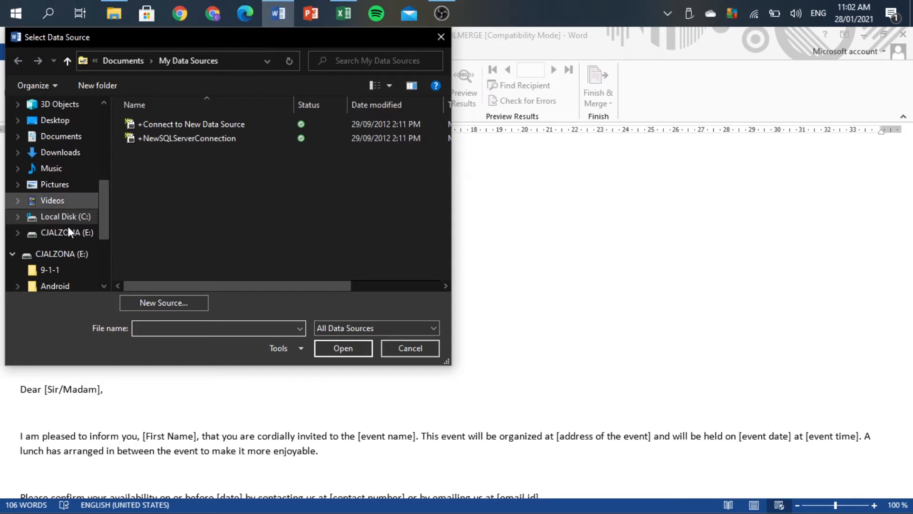
pyautogui.click(69, 253)
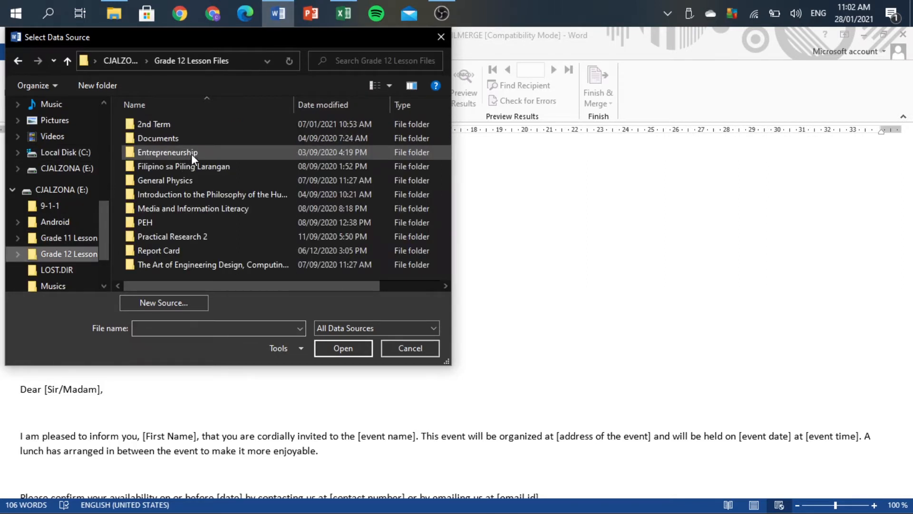
pyautogui.doubleClick(215, 126)
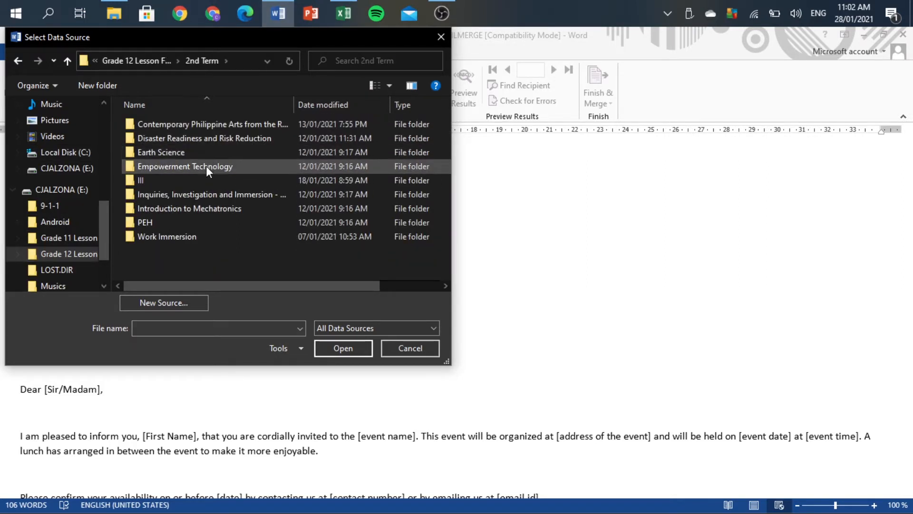
pyautogui.doubleClick(207, 167)
pyautogui.click(207, 167)
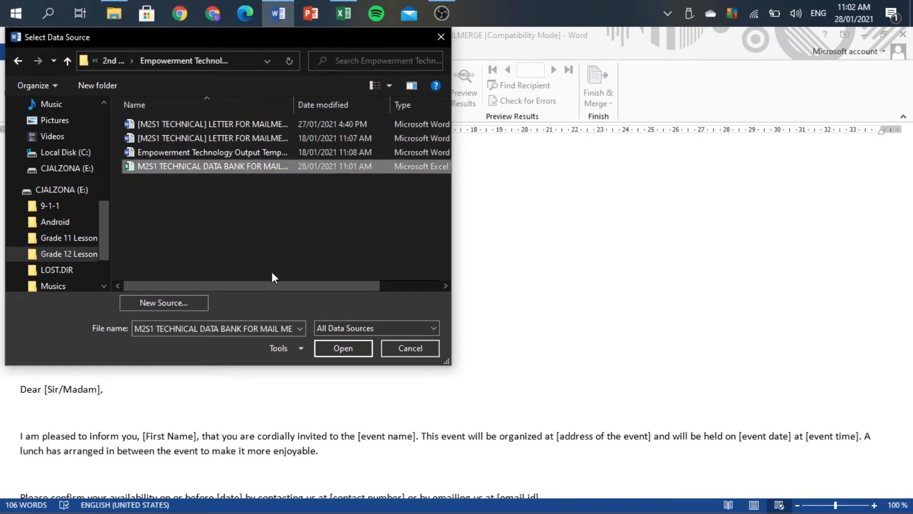
pyautogui.click(328, 351)
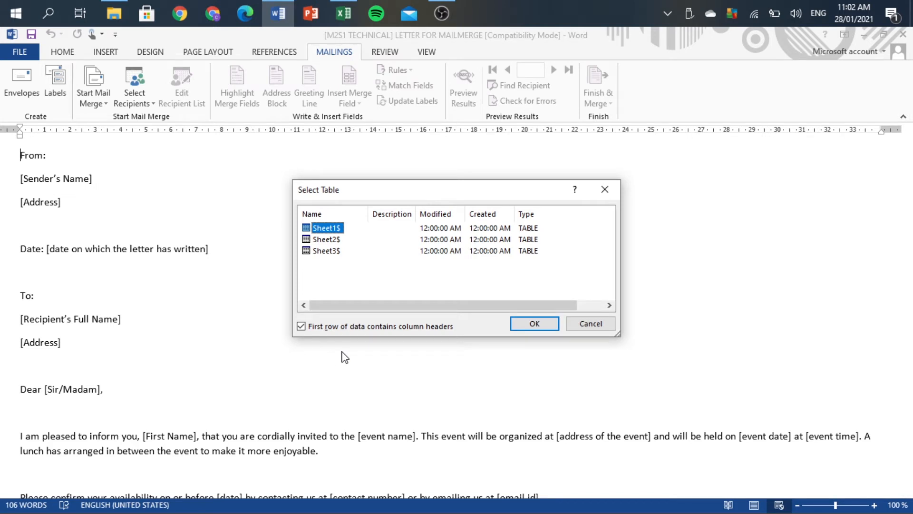
pyautogui.click(533, 324)
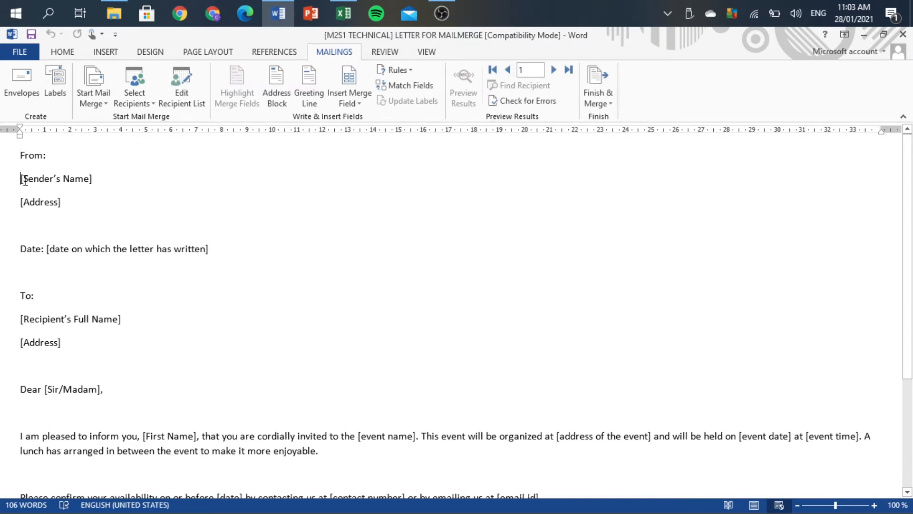
# Step: Replace the sender's name and address placeholders under From with the Sender and Sender_Adress merge fields on separate lines
pyautogui.moveTo(20, 179); pyautogui.dragTo(98, 181)
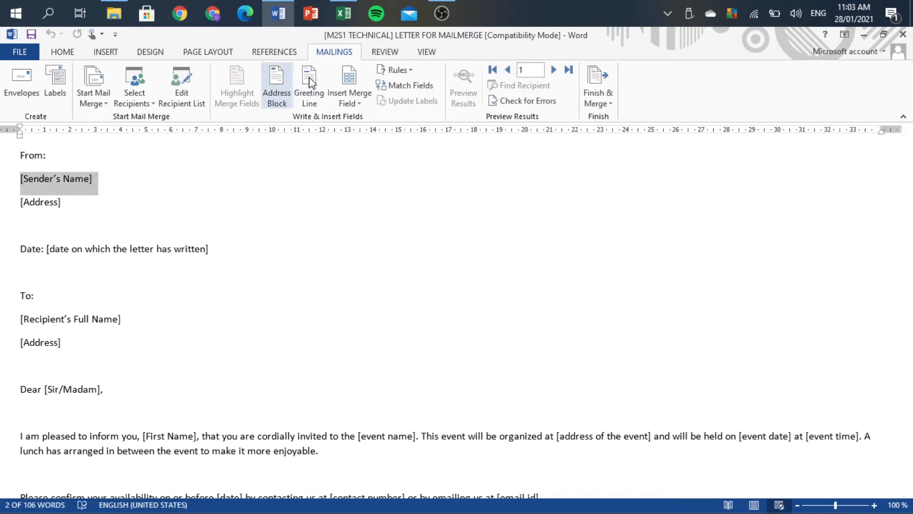
pyautogui.click(350, 103)
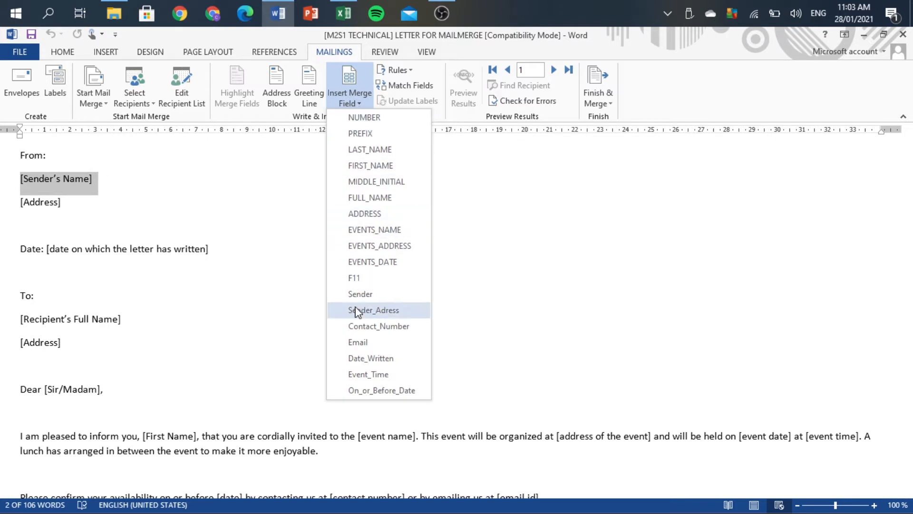
pyautogui.click(369, 295)
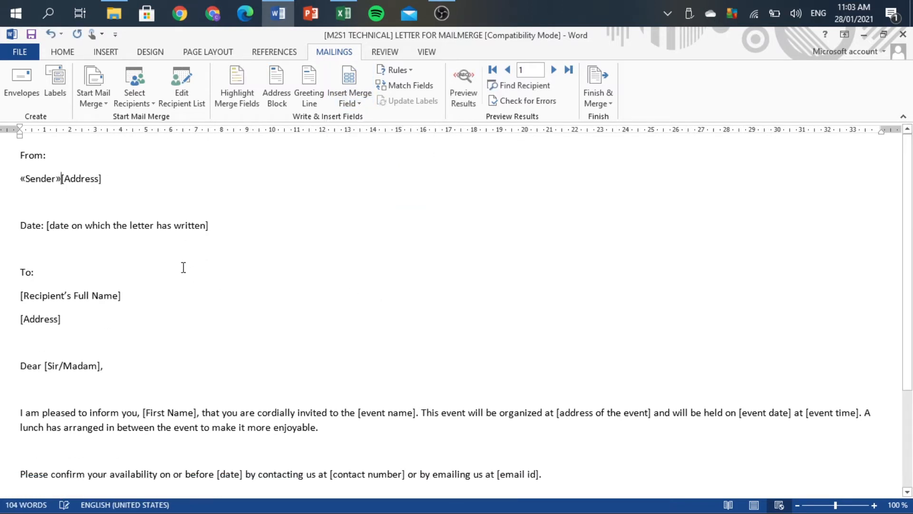
pyautogui.press('Return')
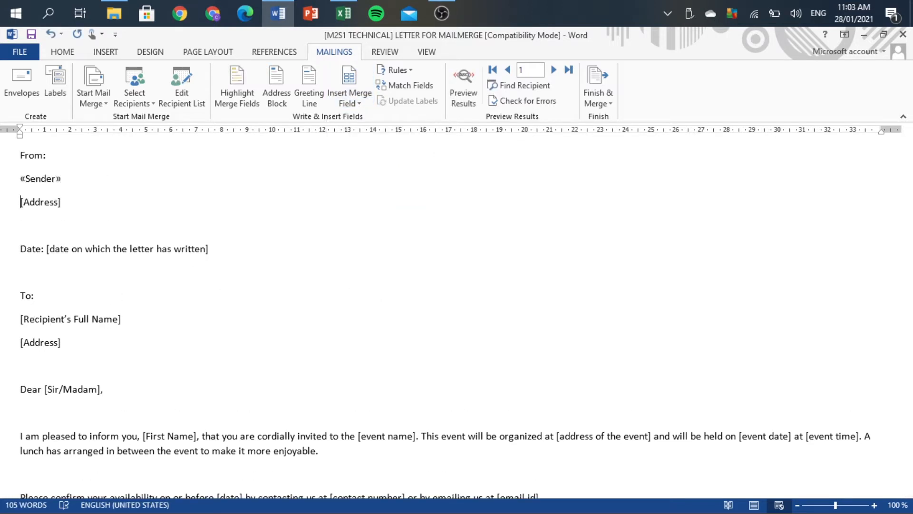
pyautogui.hotkey('shift', 'Down')
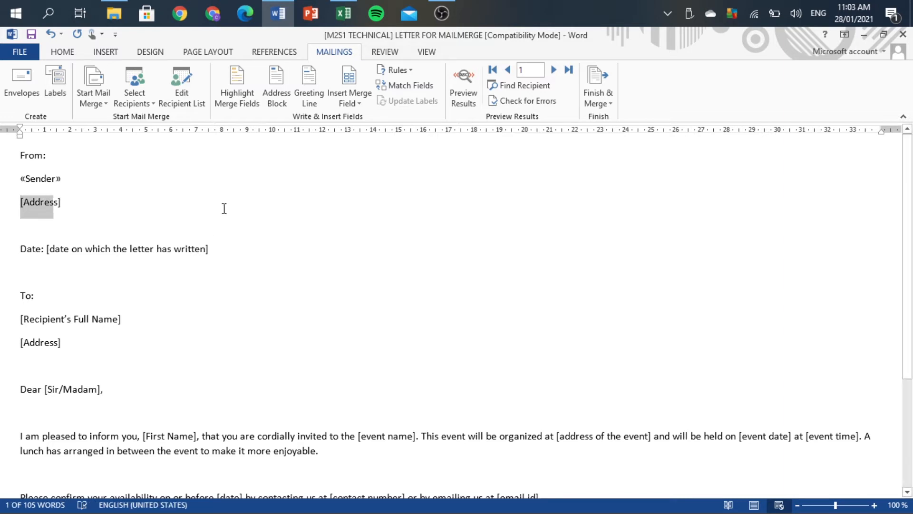
pyautogui.click(351, 93)
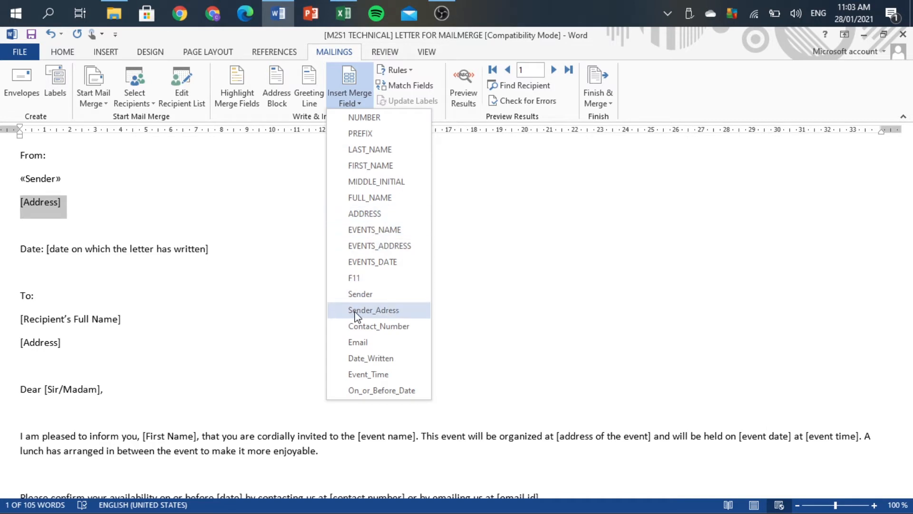
pyautogui.click(374, 310)
pyautogui.press('Return')
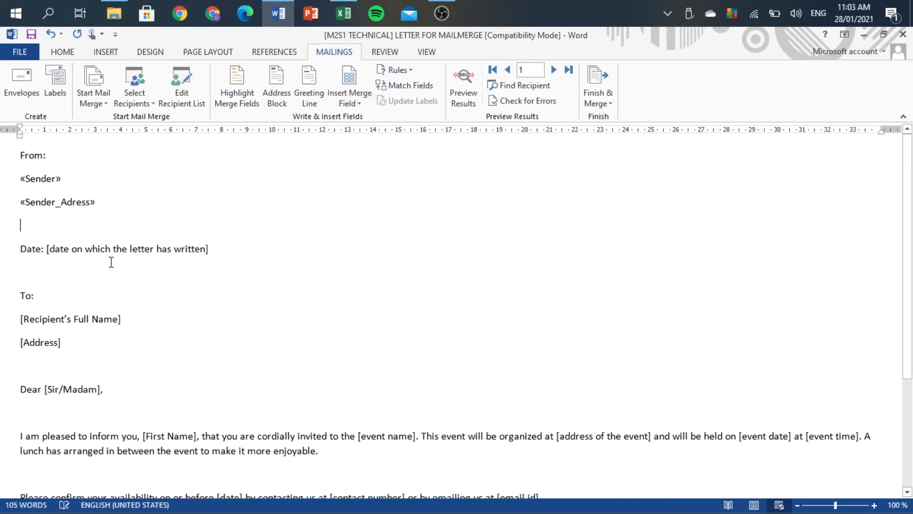
# Step: Replace the placeholder after "Date:" with the Date_Written merge field
pyautogui.moveTo(48, 251); pyautogui.dragTo(210, 250)
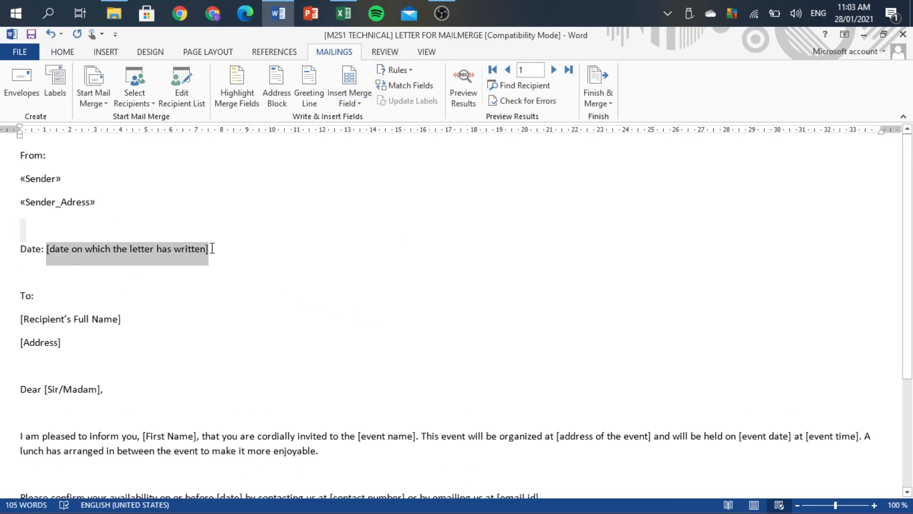
pyautogui.click(339, 95)
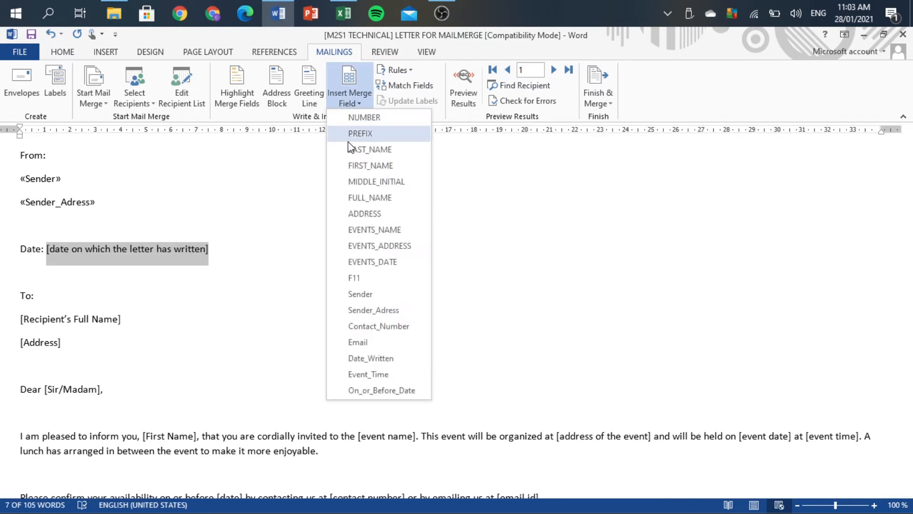
pyautogui.click(376, 358)
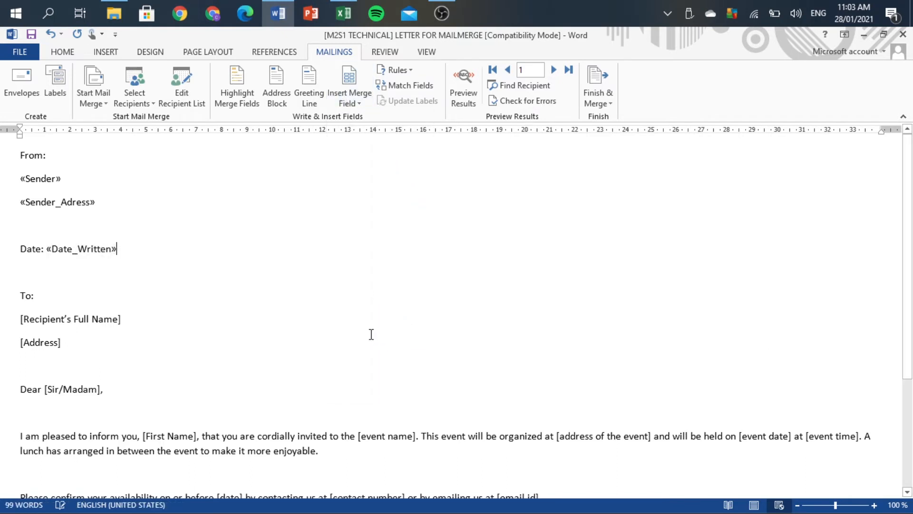
# Step: Replace the recipient's full name and address placeholders under To with the FULL_NAME and ADDRESS merge fields on separate lines
pyautogui.moveTo(21, 318); pyautogui.dragTo(122, 317)
pyautogui.click(349, 88)
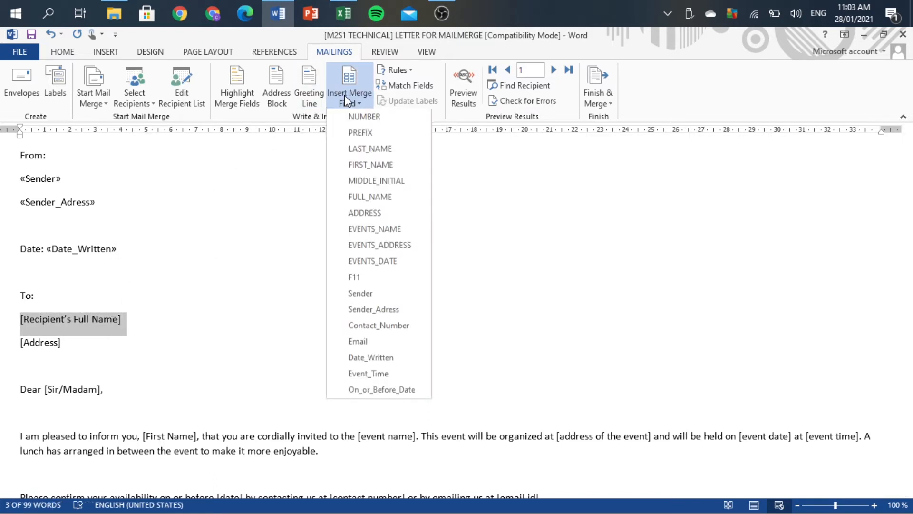
pyautogui.click(360, 202)
pyautogui.press('Return')
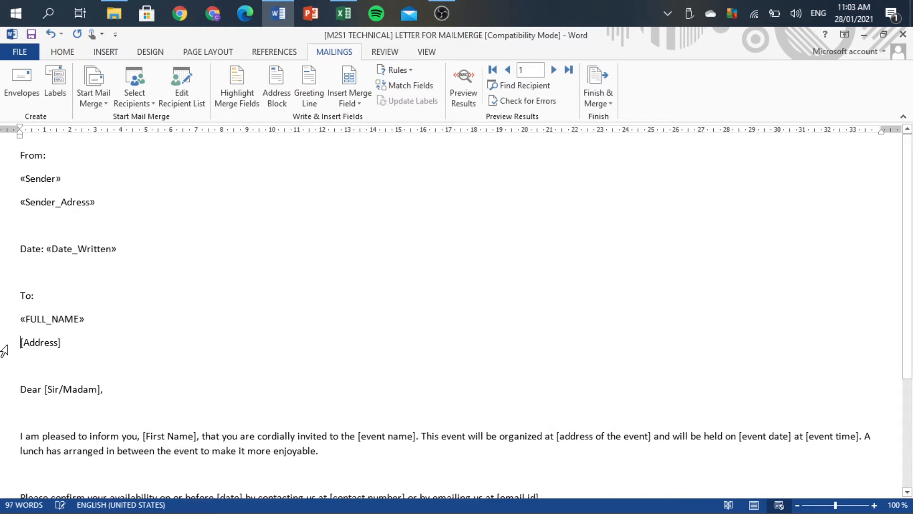
pyautogui.moveTo(26, 343); pyautogui.dragTo(67, 347)
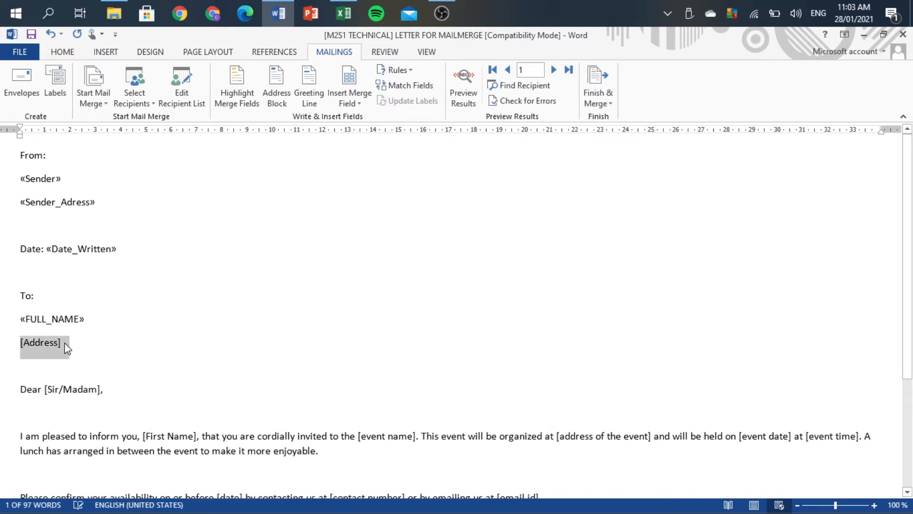
pyautogui.click(349, 102)
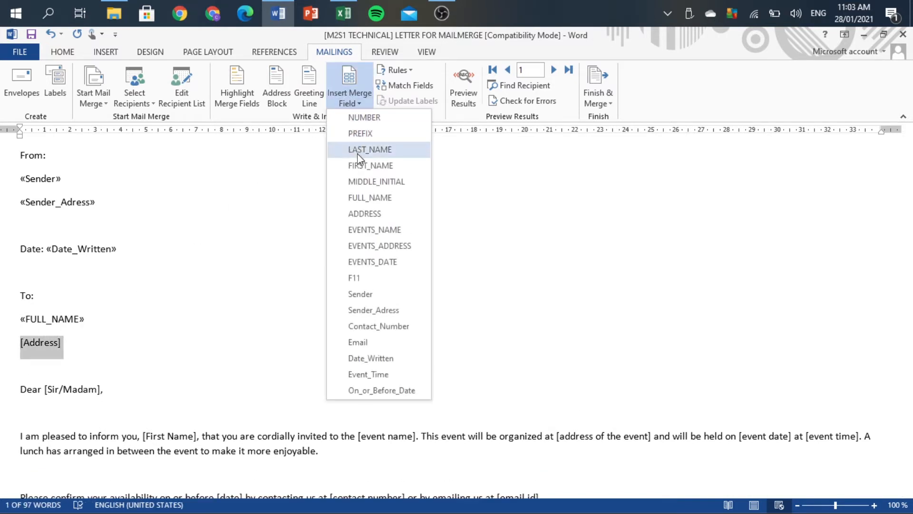
pyautogui.click(366, 213)
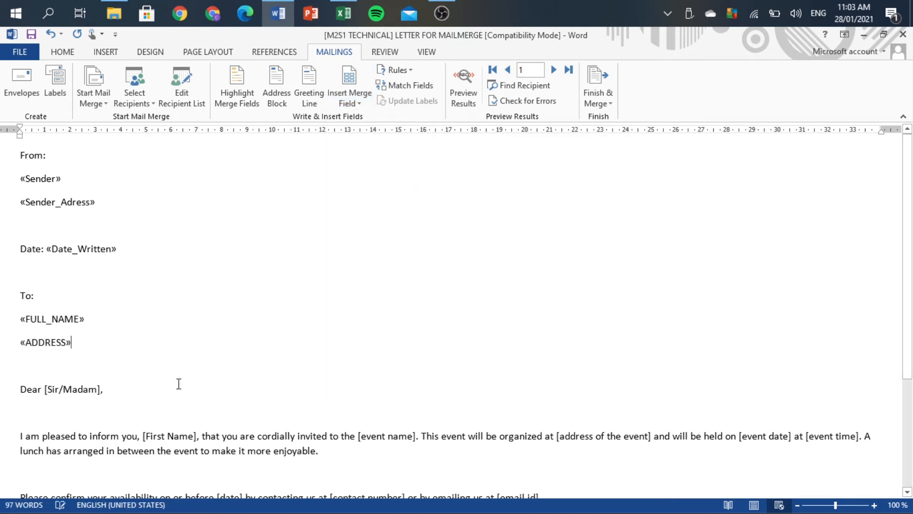
# Step: Replace the [Sir/Madam] placeholder in the salutation with the PREFIX merge field, keeping the comma after it
pyautogui.click(44, 390)
pyautogui.hotkey('shift', 'Right')
pyautogui.hotkey('shift', 'Right')
pyautogui.hotkey('shift', 'Right')
pyautogui.hotkey('shift', 'Right')
pyautogui.hotkey('shift', 'Right')
pyautogui.hotkey('shift', 'Right')
pyautogui.hotkey('shift', 'Right')
pyautogui.hotkey('shift', 'Right')
pyautogui.hotkey('shift', 'Right')
pyautogui.hotkey('shift', 'Right')
pyautogui.hotkey('shift', 'Right')
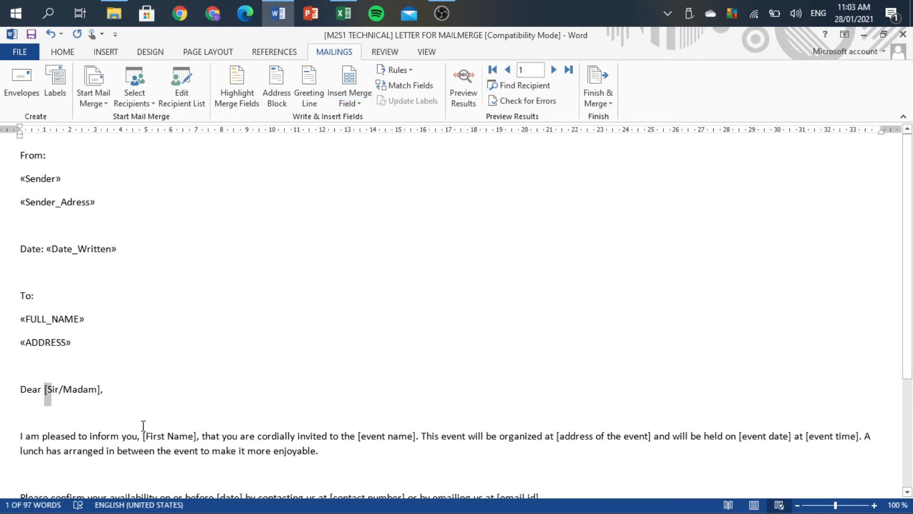
pyautogui.click(353, 93)
pyautogui.click(362, 131)
# Step: Replace the [First Name] placeholder in the opening body paragraph with the FIRST_NAME merge field
pyautogui.scroll(-3, 287, 245)
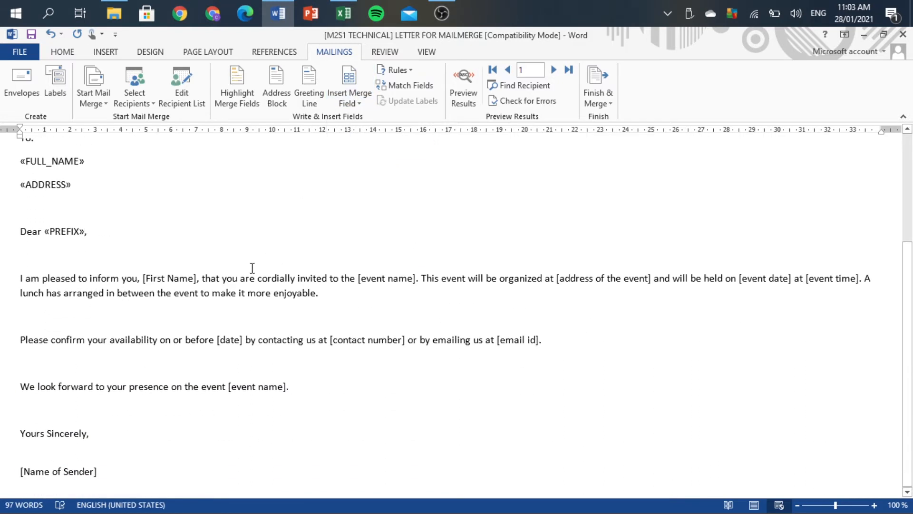
pyautogui.hotkey('shift', 'Right')
pyautogui.hotkey('shift', 'Right')
pyautogui.hotkey('shift', 'Right')
pyautogui.hotkey('shift', 'Right')
pyautogui.hotkey('shift', 'Right')
pyautogui.hotkey('shift', 'Right')
pyautogui.hotkey('shift', 'Right')
pyautogui.hotkey('shift', 'Right')
pyautogui.hotkey('shift', 'Right')
pyautogui.hotkey('shift', 'Right')
pyautogui.hotkey('shift', 'Right')
pyautogui.hotkey('shift', 'Right')
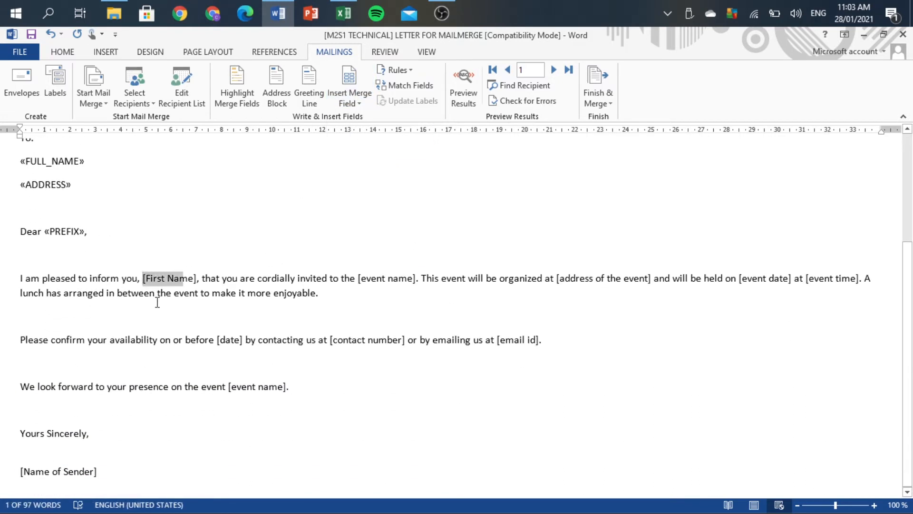
pyautogui.click(336, 99)
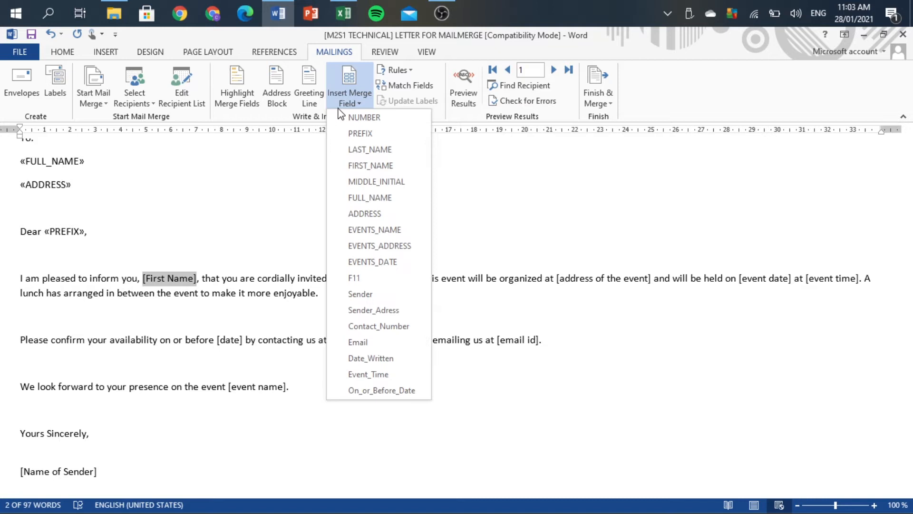
pyautogui.click(359, 165)
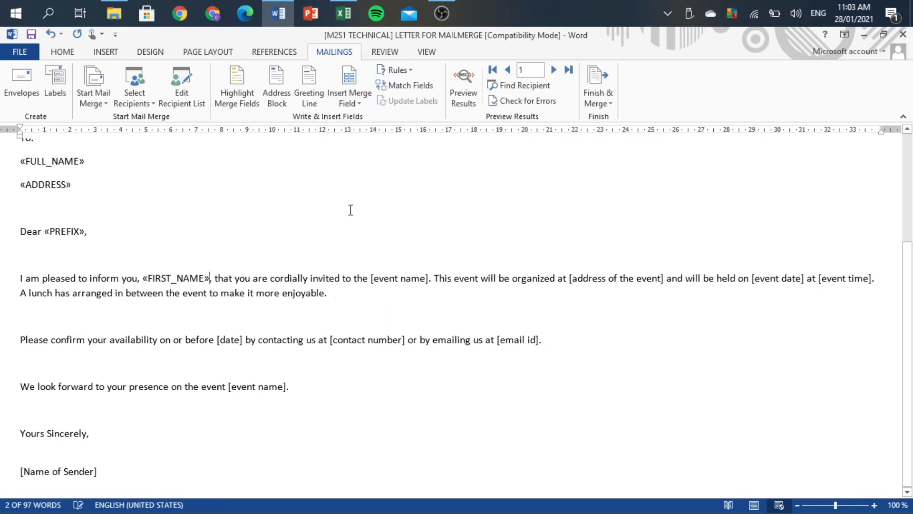
# Step: Replace the [event name] placeholder in the opening body paragraph with the EVENTS_NAME merge field, keeping the period after it
pyautogui.click(371, 281)
pyautogui.hotkey('shift', 'Right')
pyautogui.hotkey('shift', 'Right')
pyautogui.hotkey('shift', 'Right')
pyautogui.hotkey('shift', 'Right')
pyautogui.hotkey('shift', 'Right')
pyautogui.hotkey('shift', 'Right')
pyautogui.hotkey('shift', 'Right')
pyautogui.hotkey('shift', 'Right')
pyautogui.hotkey('shift', 'Right')
pyautogui.hotkey('shift', 'Right')
pyautogui.hotkey('shift', 'Right')
pyautogui.hotkey('shift', 'Right')
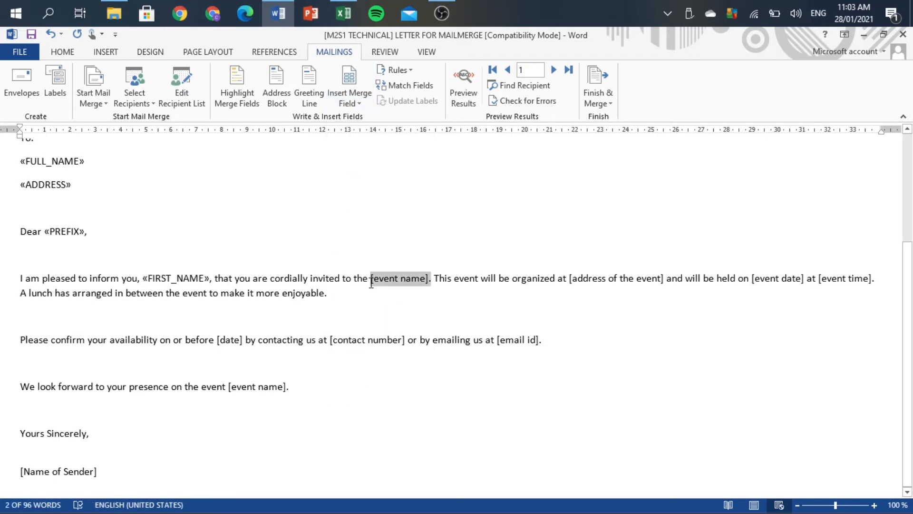
pyautogui.click(350, 100)
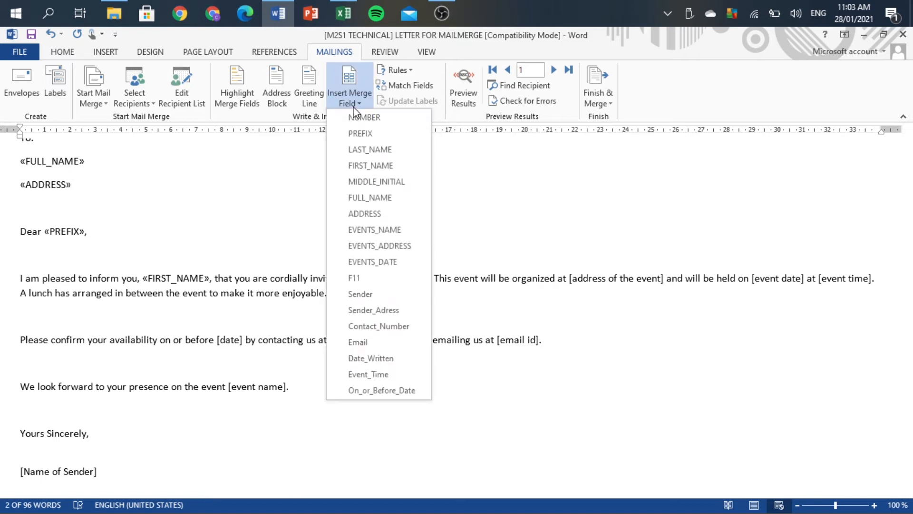
pyautogui.click(381, 230)
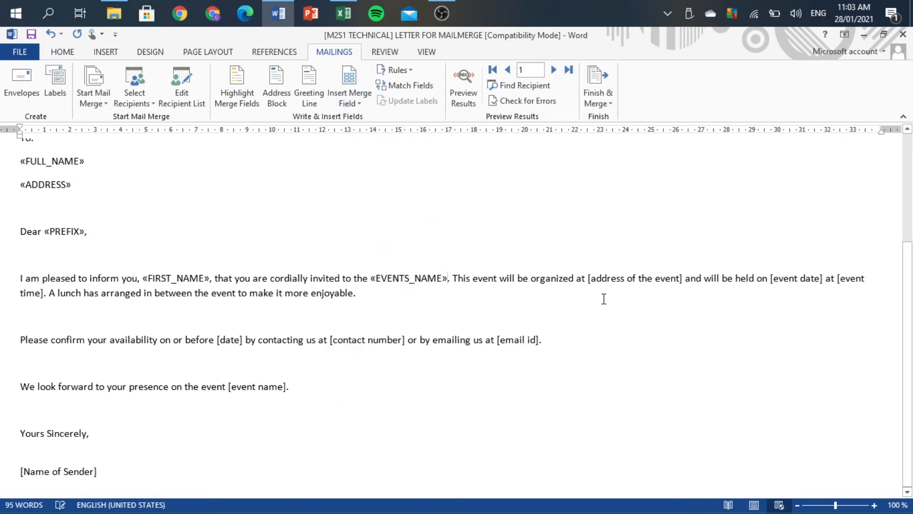
# Step: Replace the [address of the event] placeholder in the opening body paragraph with the EVENTS_ADDRESS merge field
pyautogui.hotkey('shift', 'Right')
pyautogui.hotkey('shift', 'Right')
pyautogui.hotkey('shift', 'Right')
pyautogui.hotkey('shift', 'Right')
pyautogui.hotkey('shift', 'Right')
pyautogui.hotkey('shift', 'Right')
pyautogui.hotkey('shift', 'Right')
pyautogui.hotkey('shift', 'Right')
pyautogui.hotkey('shift', 'Right')
pyautogui.hotkey('shift', 'Right')
pyautogui.hotkey('shift', 'Right')
pyautogui.hotkey('shift', 'Right')
pyautogui.hotkey('shift', 'Right')
pyautogui.hotkey('shift', 'Right')
pyautogui.hotkey('shift', 'Right')
pyautogui.hotkey('shift', 'Right')
pyautogui.hotkey('shift', 'Right')
pyautogui.hotkey('shift', 'Right')
pyautogui.hotkey('shift', 'Right')
pyautogui.hotkey('shift', 'Right')
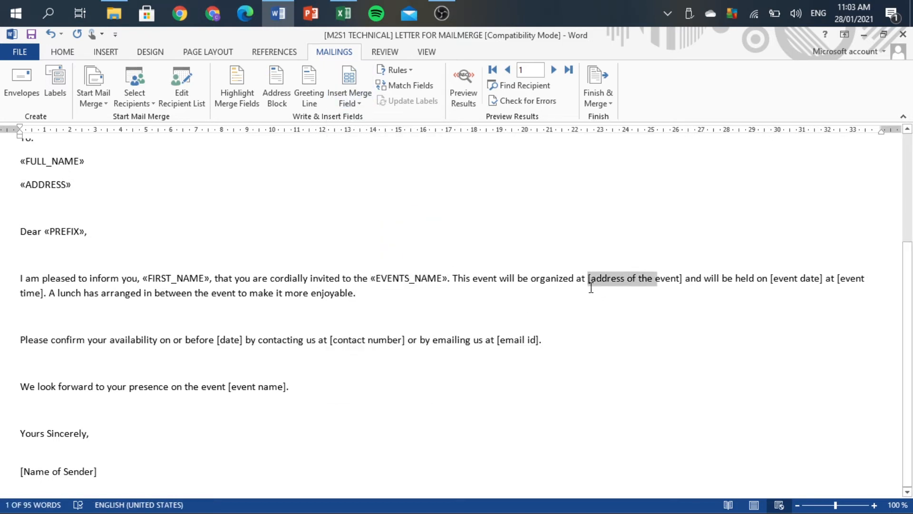
pyautogui.click(364, 100)
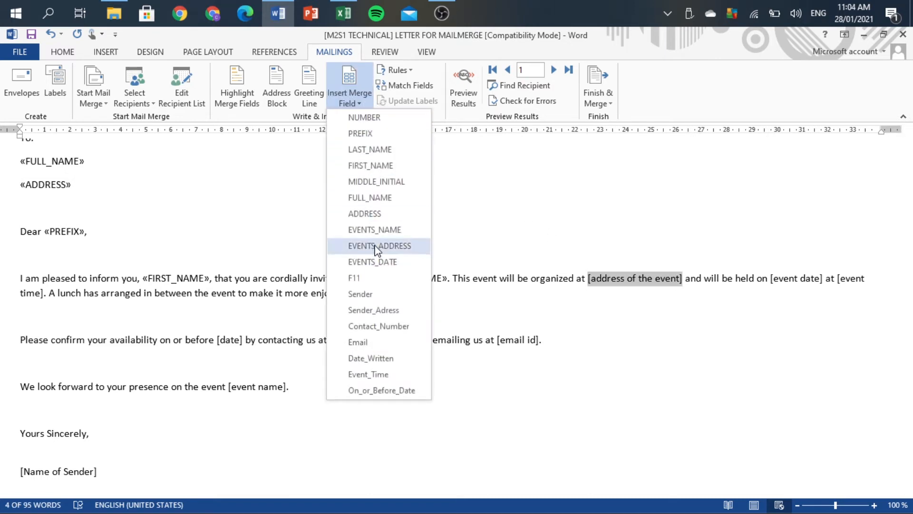
pyautogui.click(403, 246)
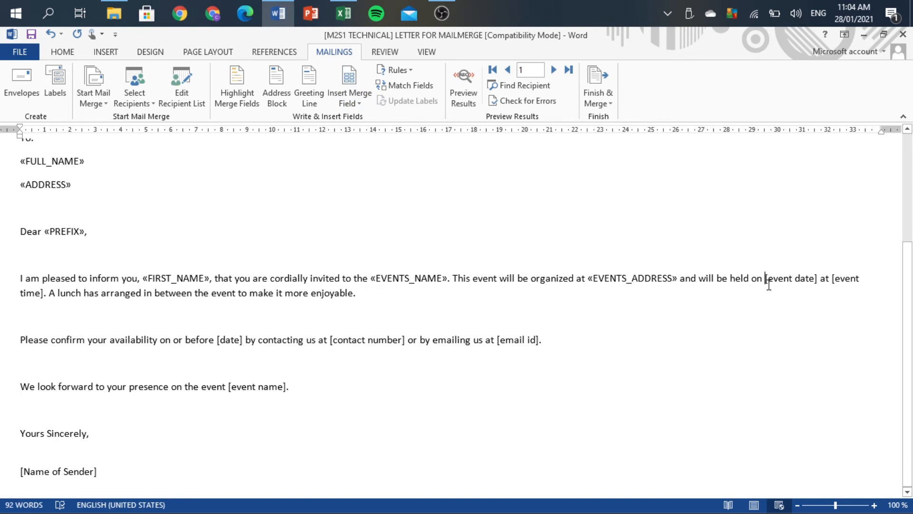
# Step: Replace the [event date] placeholder in the opening body paragraph with the EVENTS_DATE merge field
pyautogui.hotkey('shift', 'Right')
pyautogui.hotkey('shift', 'Right')
pyautogui.hotkey('shift', 'Right')
pyautogui.hotkey('shift', 'Right')
pyautogui.hotkey('shift', 'Right')
pyautogui.hotkey('shift', 'Right')
pyautogui.hotkey('shift', 'Right')
pyautogui.hotkey('shift', 'Right')
pyautogui.hotkey('shift', 'Right')
pyautogui.hotkey('shift', 'Right')
pyautogui.hotkey('shift', 'Right')
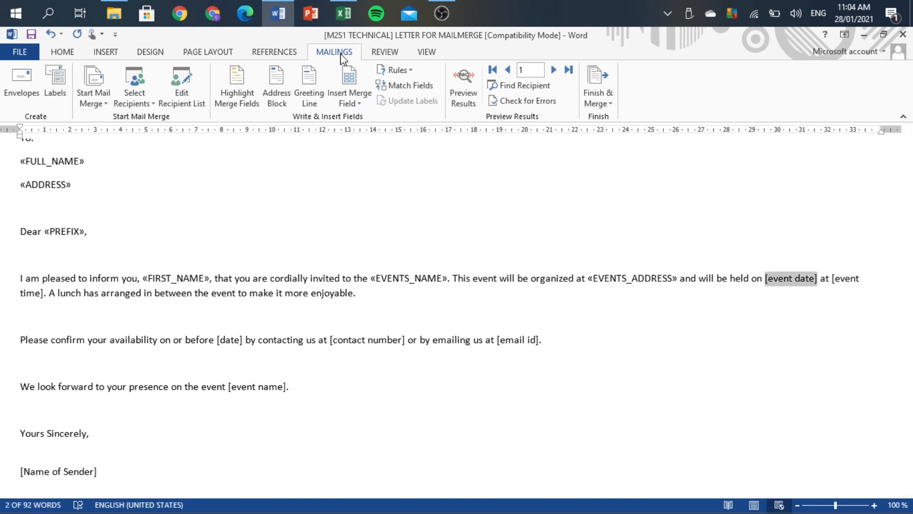
pyautogui.click(349, 98)
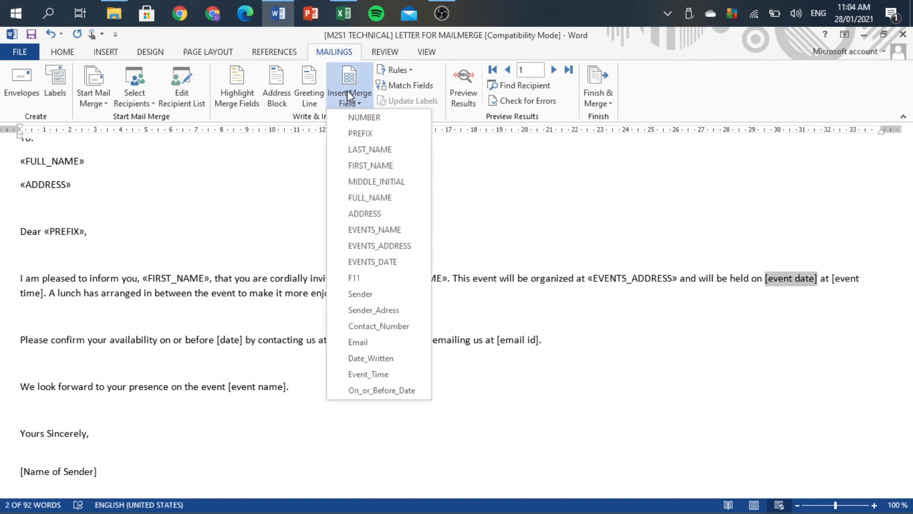
pyautogui.click(366, 261)
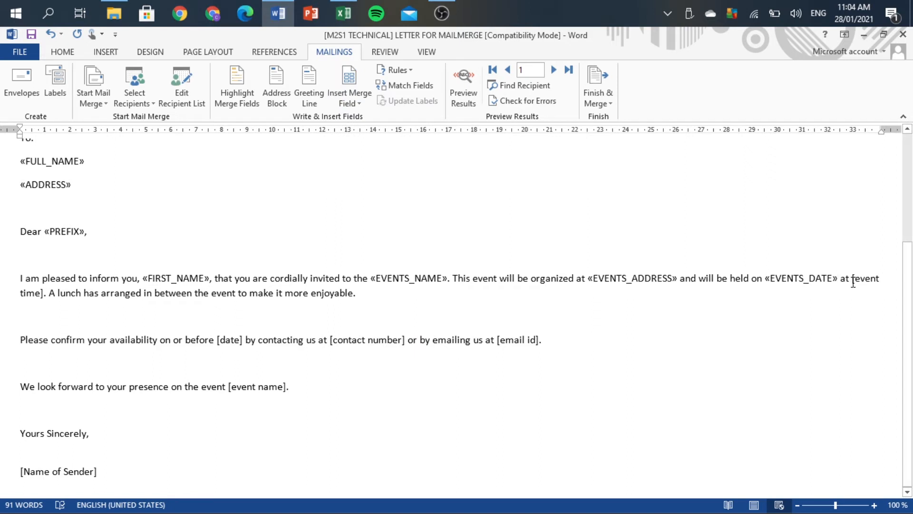
# Step: Replace the [event time] placeholder in the opening body paragraph with the Event_Time merge field, keeping the period after it
pyautogui.hotkey('shift', 'Right')
pyautogui.hotkey('shift', 'Right')
pyautogui.hotkey('shift', 'Right')
pyautogui.hotkey('shift', 'Right')
pyautogui.hotkey('shift', 'Right')
pyautogui.hotkey('shift', 'Right')
pyautogui.hotkey('shift', 'Right')
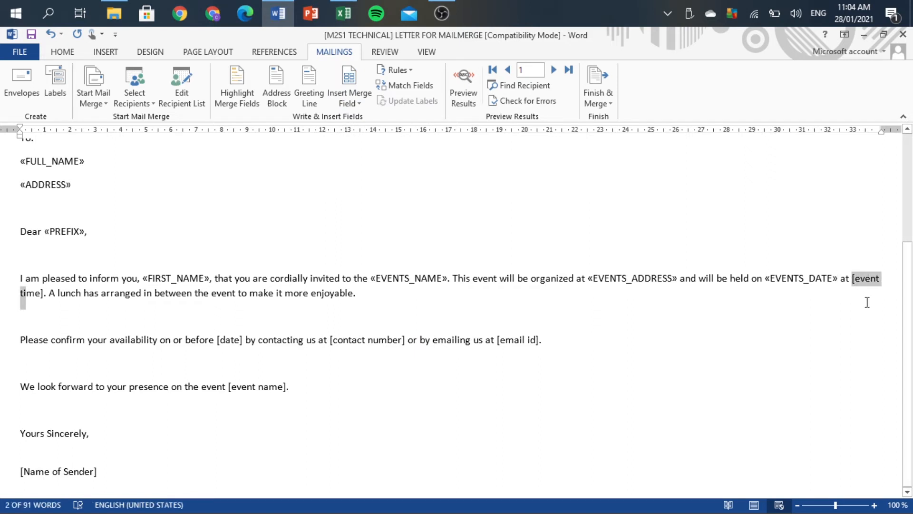
pyautogui.hotkey('shift', 'Right')
pyautogui.hotkey('shift', 'Right')
pyautogui.hotkey('shift', 'Right')
pyautogui.hotkey('shift', 'Right')
pyautogui.click(354, 101)
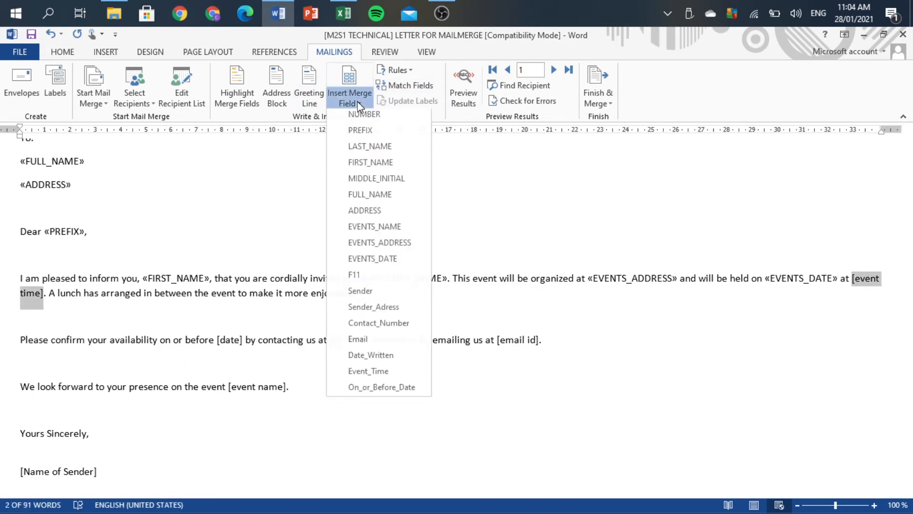
pyautogui.click(376, 374)
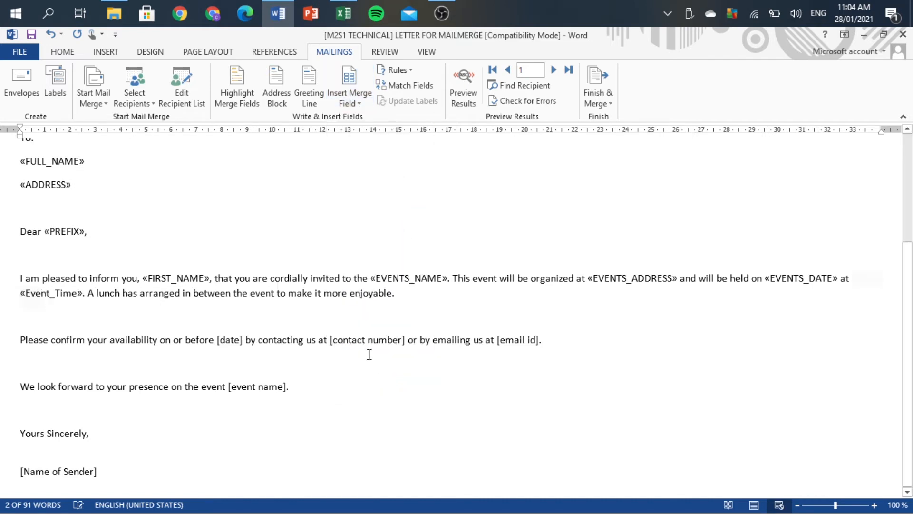
# Step: Replace the [date] placeholder in the availability sentence with the On_or_Before_Date merge field
pyautogui.click(225, 349)
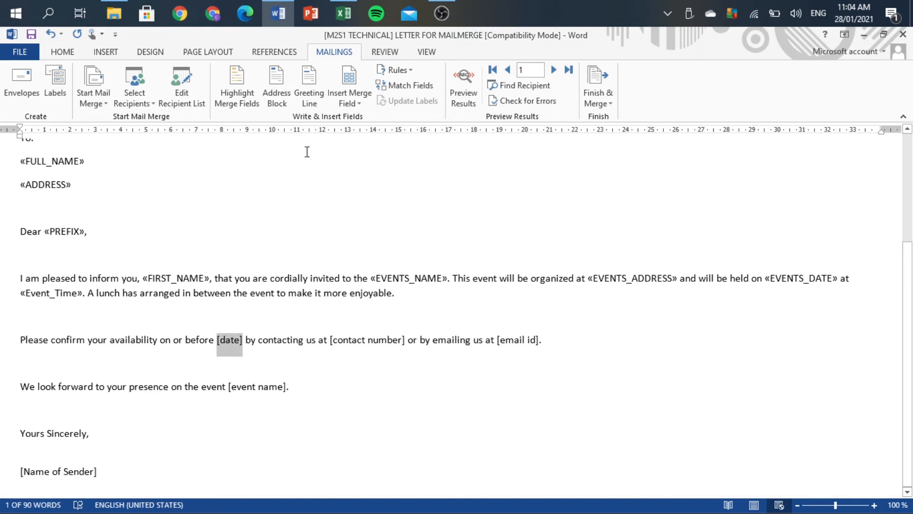
pyautogui.click(346, 90)
pyautogui.click(373, 391)
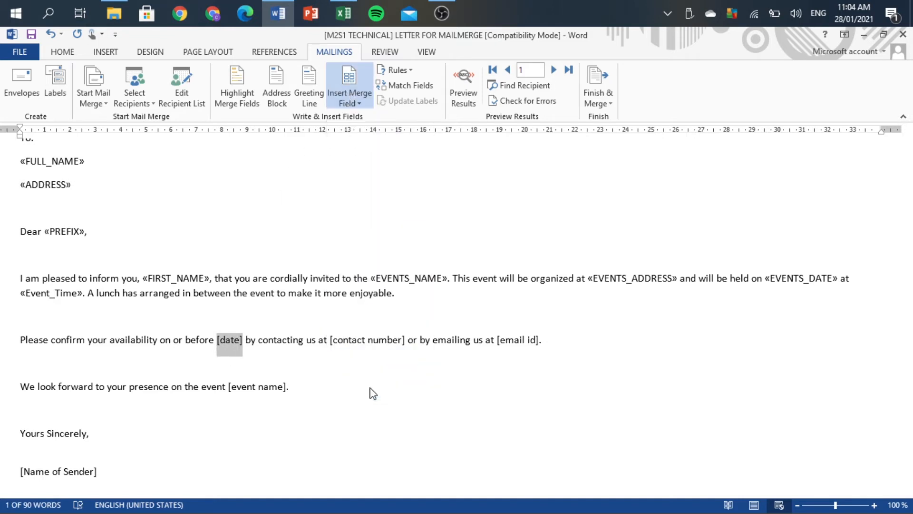
# Step: Replace the [contact number] placeholder in the availability sentence with the Contact_Number merge field
pyautogui.hotkey('shift', 'Right')
pyautogui.hotkey('shift', 'Right')
pyautogui.hotkey('shift', 'Right')
pyautogui.hotkey('shift', 'Right')
pyautogui.hotkey('shift', 'Right')
pyautogui.hotkey('shift', 'Right')
pyautogui.hotkey('shift', 'Right')
pyautogui.hotkey('shift', 'Right')
pyautogui.hotkey('shift', 'Right')
pyautogui.hotkey('shift', 'Right')
pyautogui.hotkey('shift', 'Right')
pyautogui.hotkey('shift', 'Right')
pyautogui.hotkey('shift', 'Right')
pyautogui.hotkey('shift', 'Right')
pyautogui.hotkey('shift', 'Right')
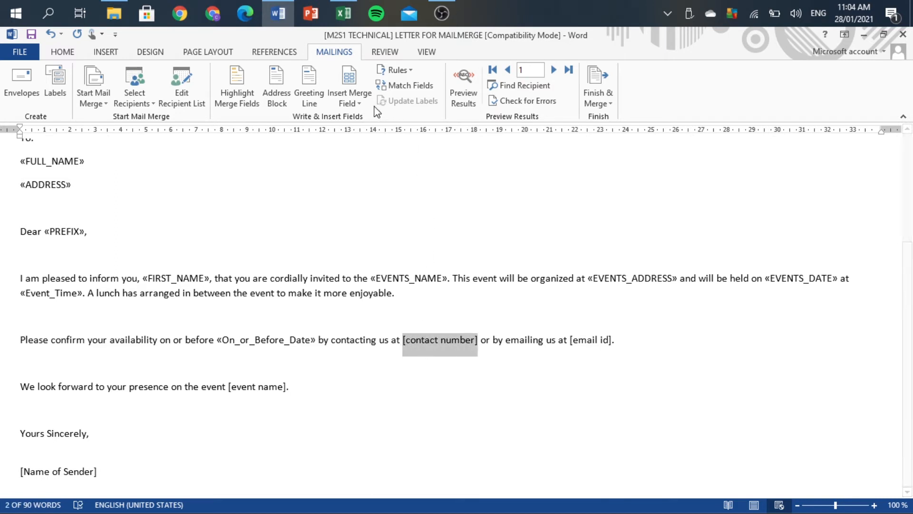
pyautogui.click(349, 93)
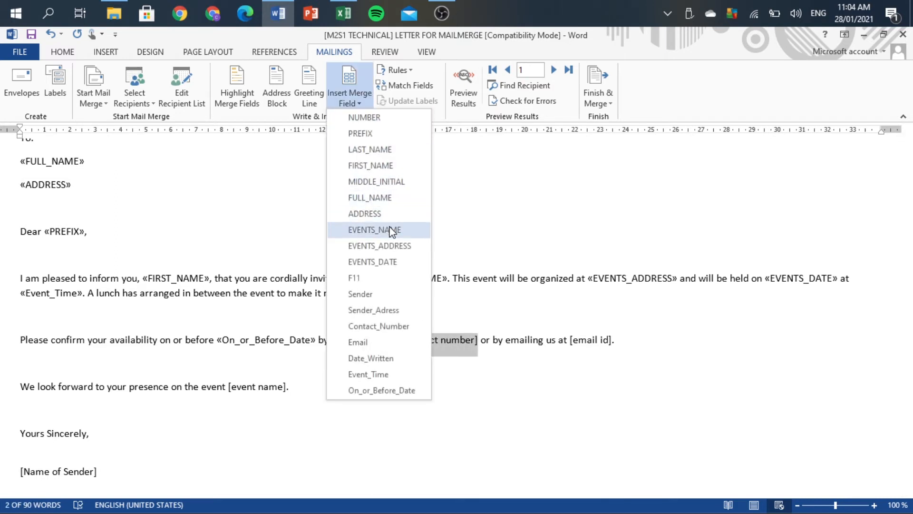
pyautogui.click(399, 327)
# Step: Replace the [email id] placeholder at the end of the availability sentence with the Email merge field, keeping the period
pyautogui.hotkey('shift', 'Right')
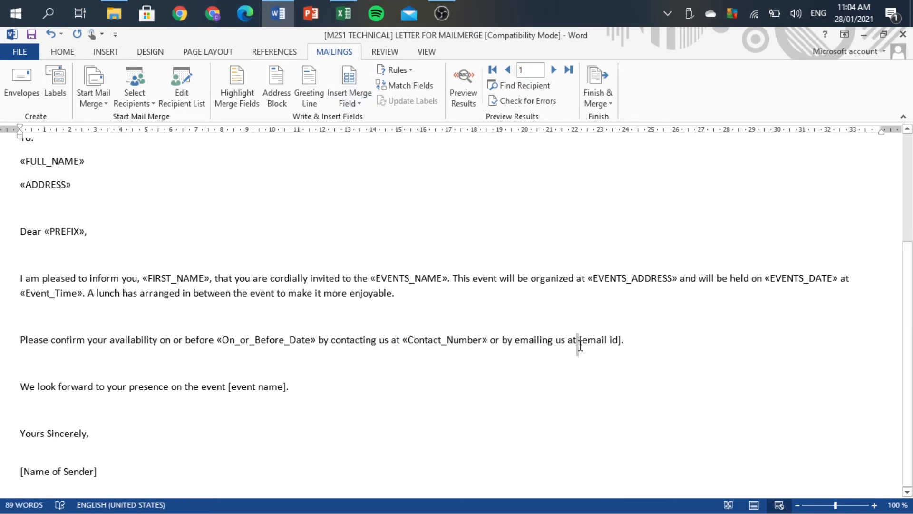
pyautogui.moveTo(580, 343); pyautogui.dragTo(622, 342)
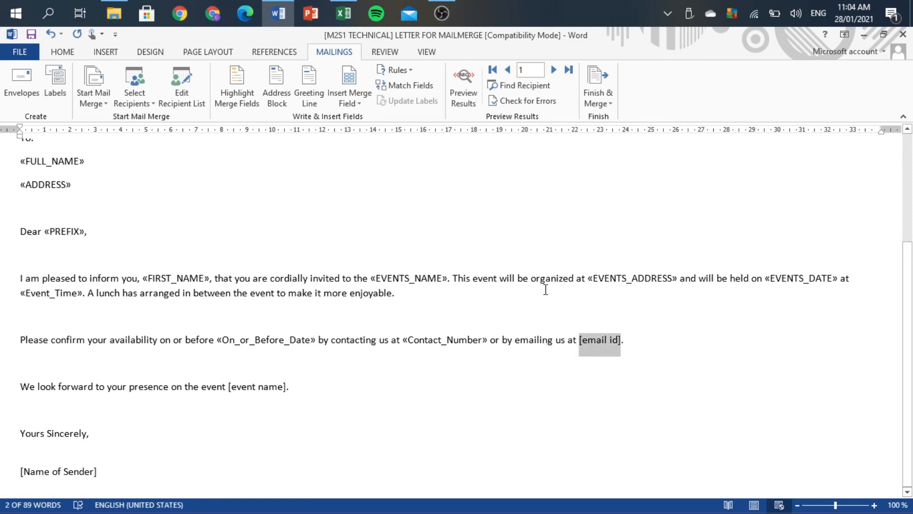
pyautogui.click(355, 93)
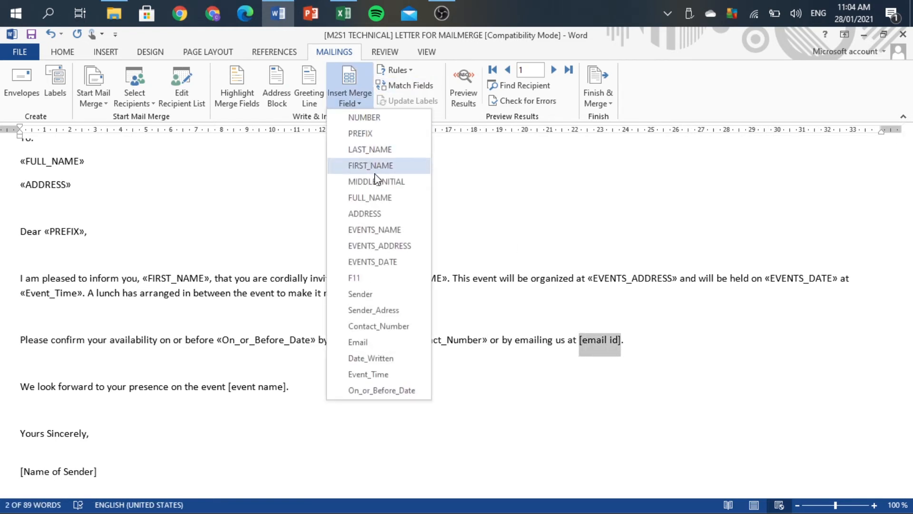
pyautogui.click(381, 342)
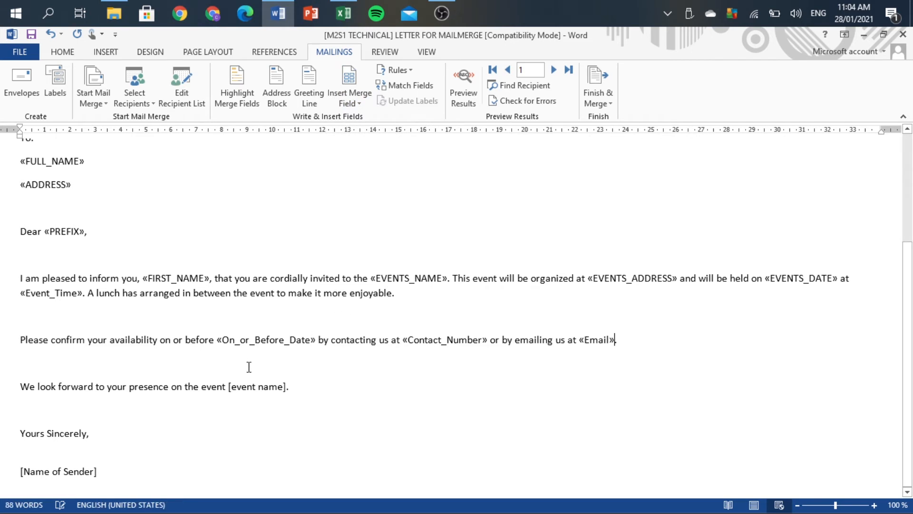
# Step: Replace the [event name] placeholder in the closing "We look forward" sentence with the EVENTS_NAME merge field
pyautogui.hotkey('shift', 'Right')
pyautogui.hotkey('shift', 'Right')
pyautogui.hotkey('shift', 'Right')
pyautogui.hotkey('shift', 'Right')
pyautogui.hotkey('shift', 'Right')
pyautogui.hotkey('shift', 'Right')
pyautogui.hotkey('shift', 'Right')
pyautogui.hotkey('shift', 'Right')
pyautogui.hotkey('shift', 'Right')
pyautogui.hotkey('shift', 'Right')
pyautogui.hotkey('shift', 'Right')
pyautogui.hotkey('shift', 'Right')
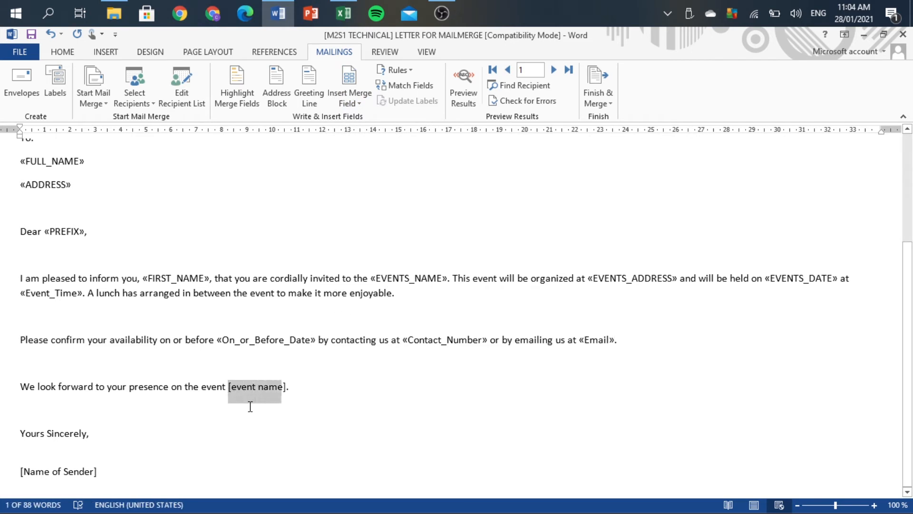
pyautogui.click(350, 95)
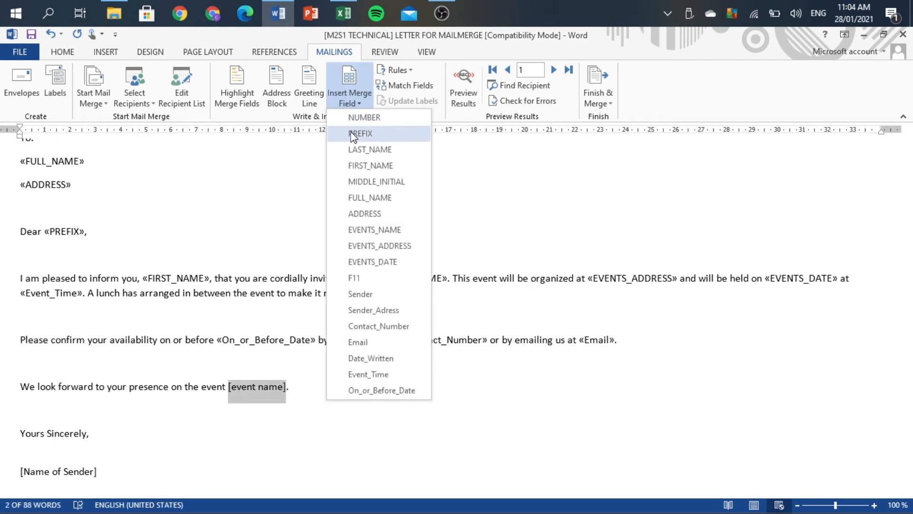
pyautogui.click(372, 230)
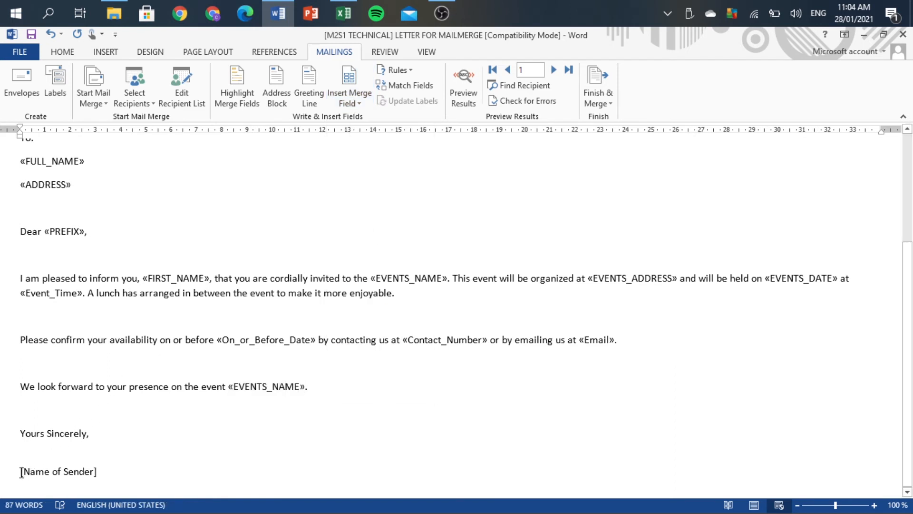
# Step: Replace the [Name of Sender] placeholder under "Yours Sincerely," with the Sender merge field
pyautogui.moveTo(21, 472); pyautogui.dragTo(119, 476)
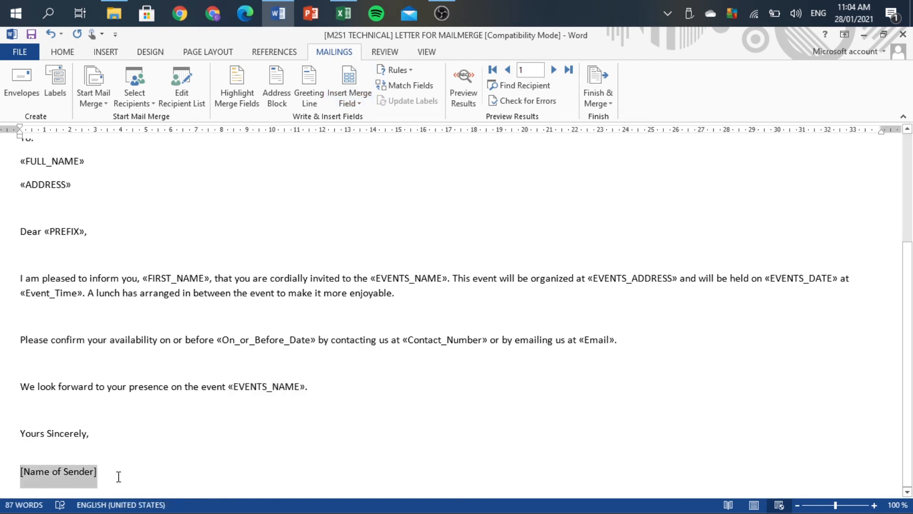
pyautogui.click(347, 105)
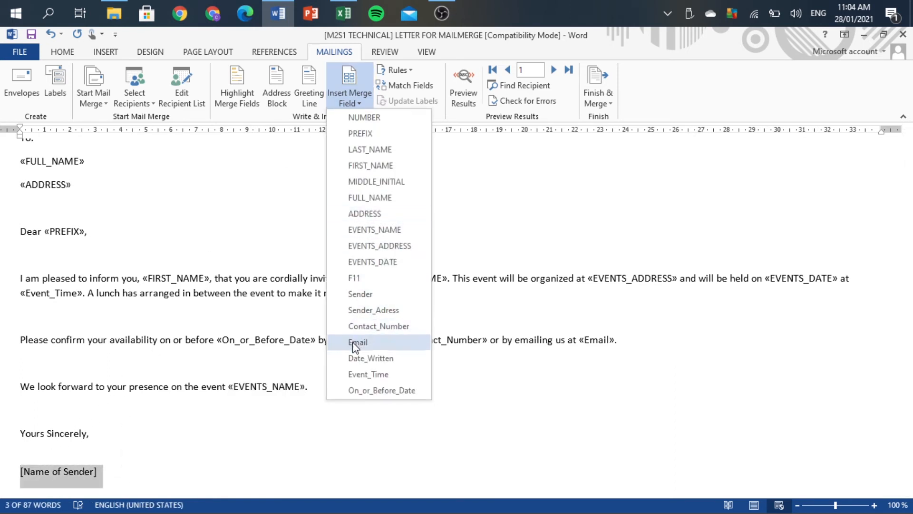
pyautogui.click(361, 295)
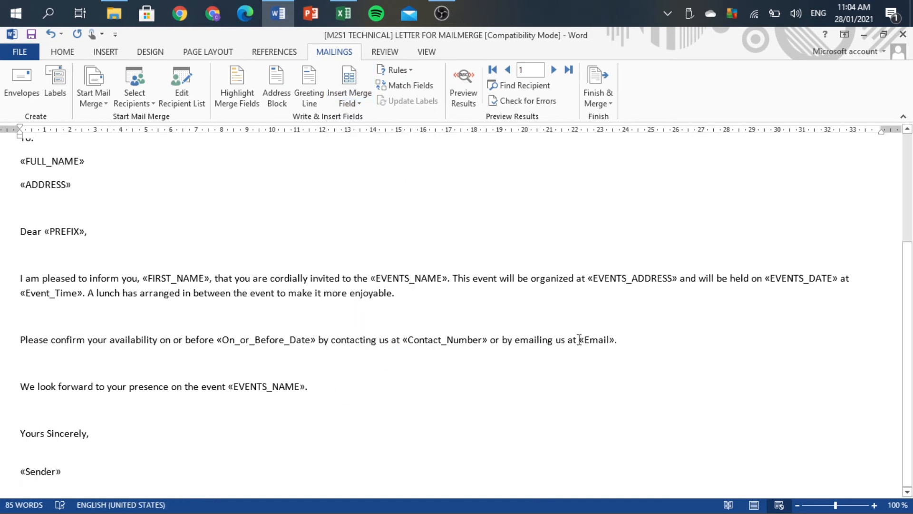
# Step: Check all inserted merge fields in the letter, and preview the merge results for the first record from heading to signature
pyautogui.scroll(5, 579, 340)
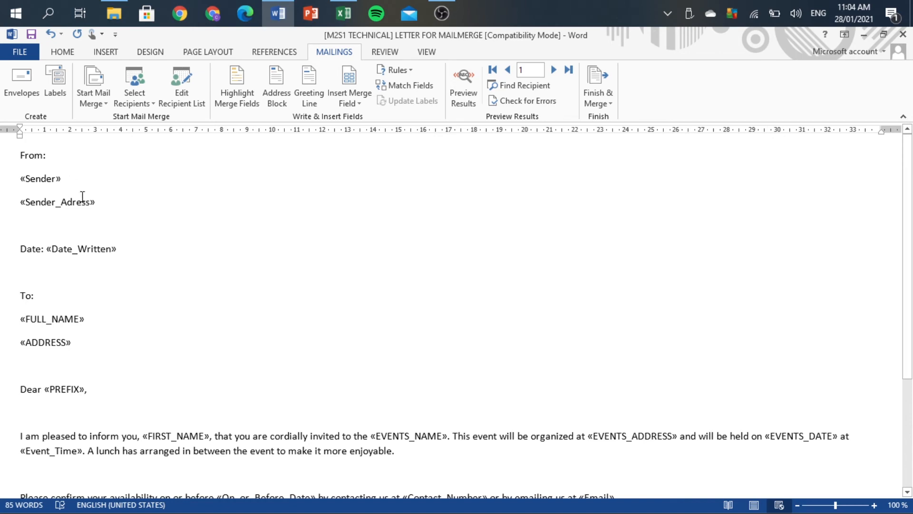
pyautogui.scroll(-5, 382, 286)
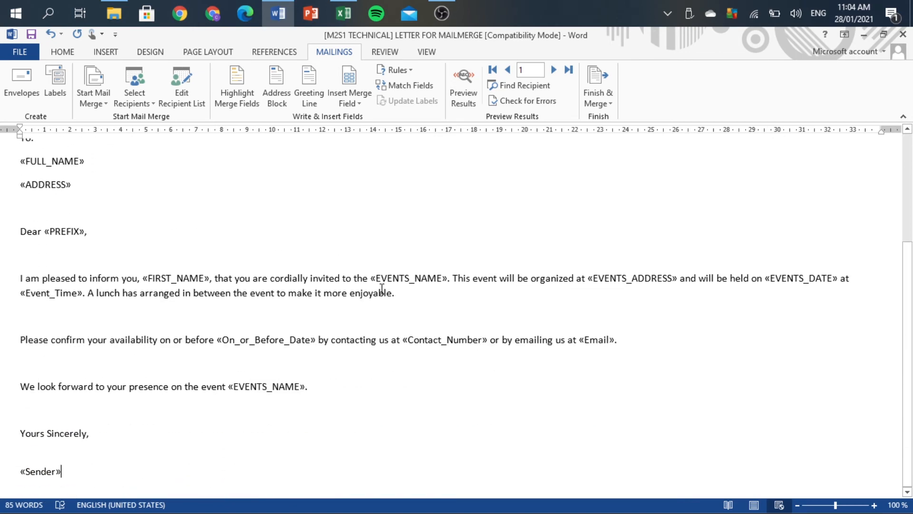
pyautogui.scroll(5, 382, 289)
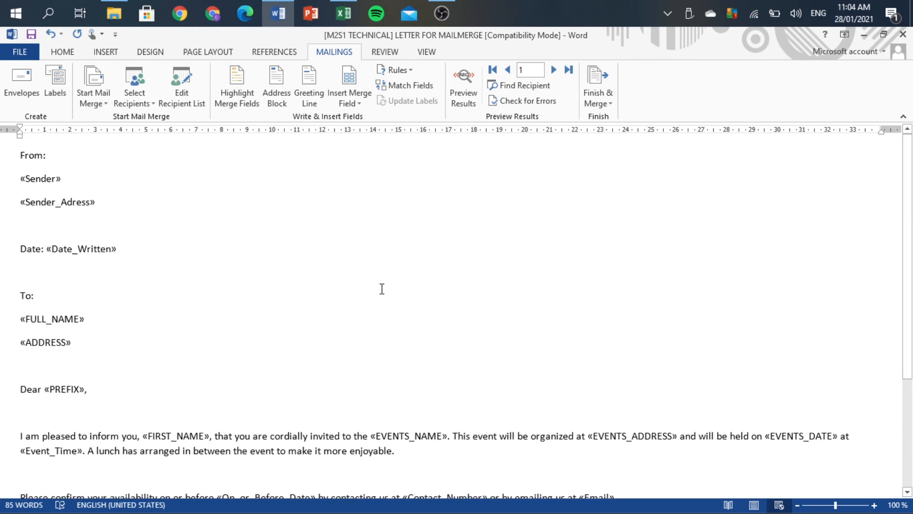
pyautogui.click(464, 101)
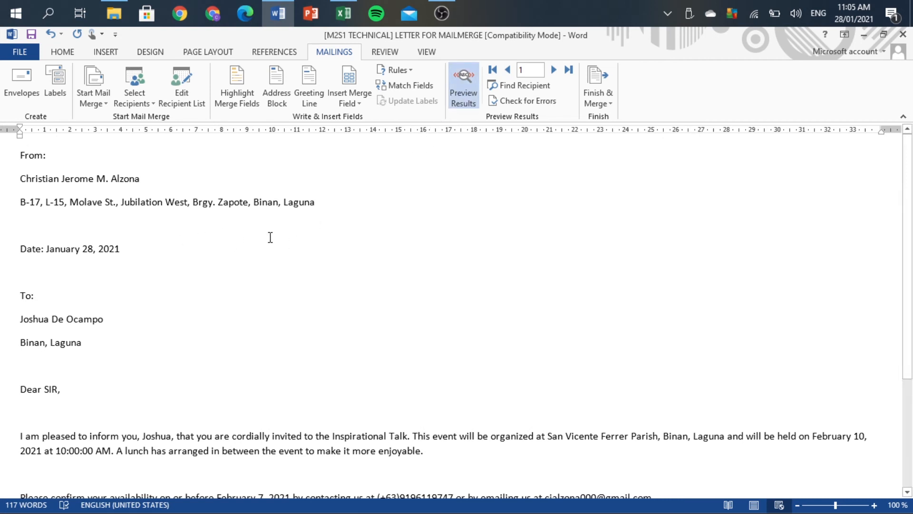
pyautogui.scroll(-5, 353, 257)
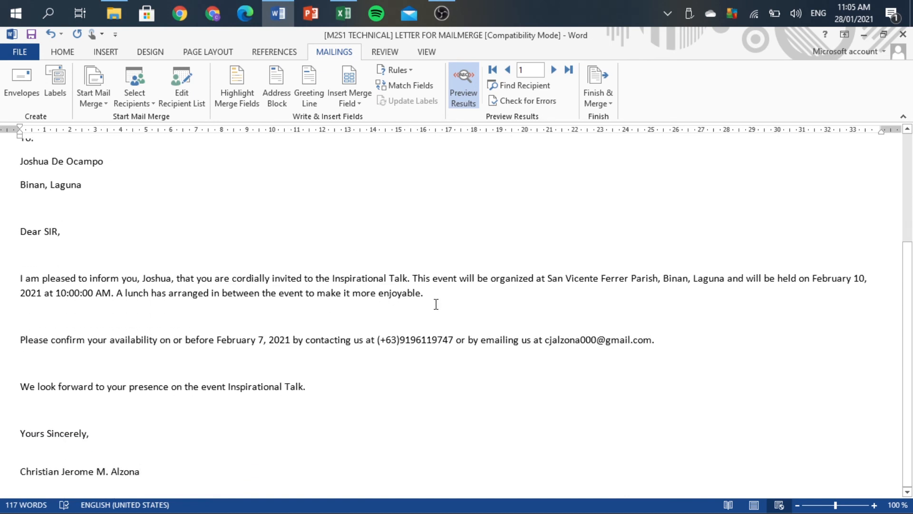
pyautogui.scroll(5, 439, 307)
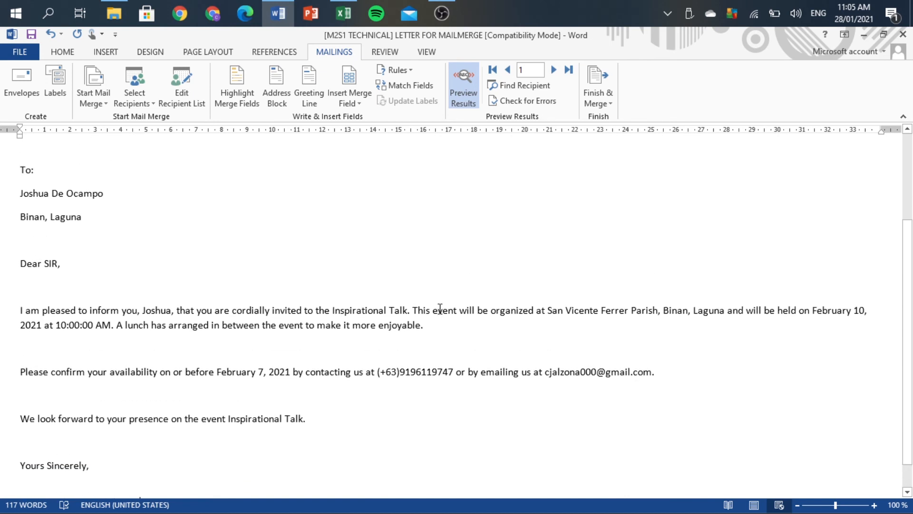
# Step: Merge the letter to e-mail messages for all records, using F11 as the To field, subject "Invitation Letter" and HTML format
pyautogui.click(596, 104)
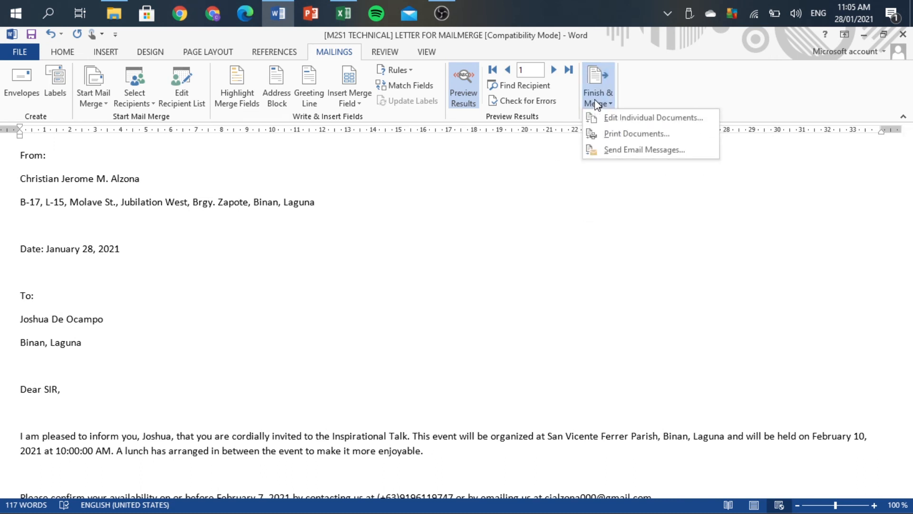
pyautogui.click(691, 157)
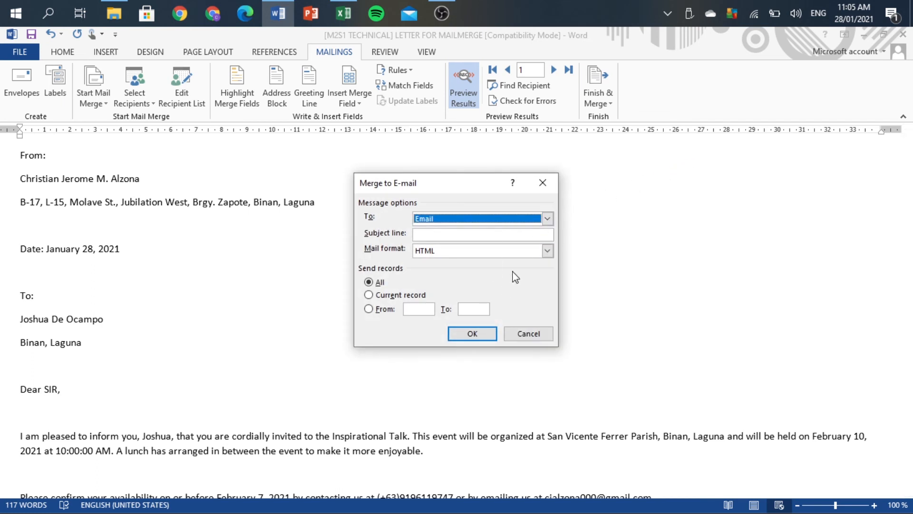
pyautogui.click(547, 219)
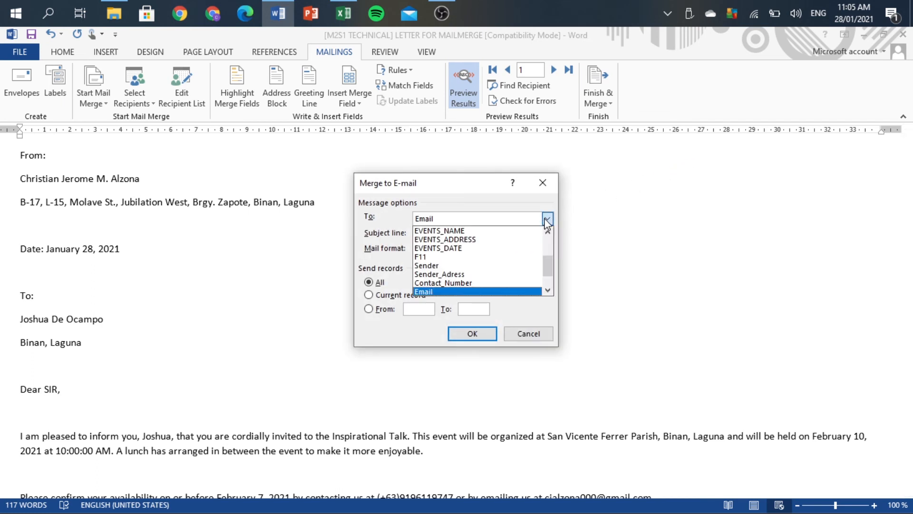
pyautogui.click(508, 260)
pyautogui.click(508, 235)
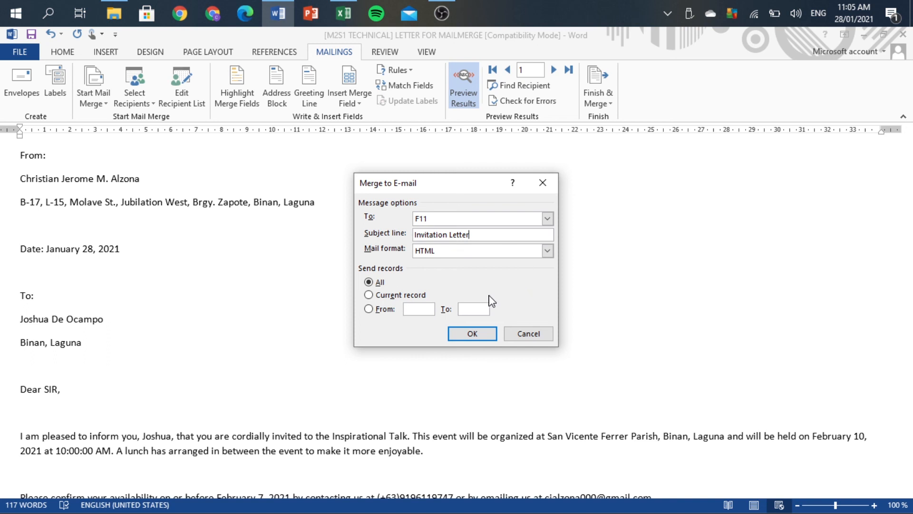
pyautogui.click(469, 334)
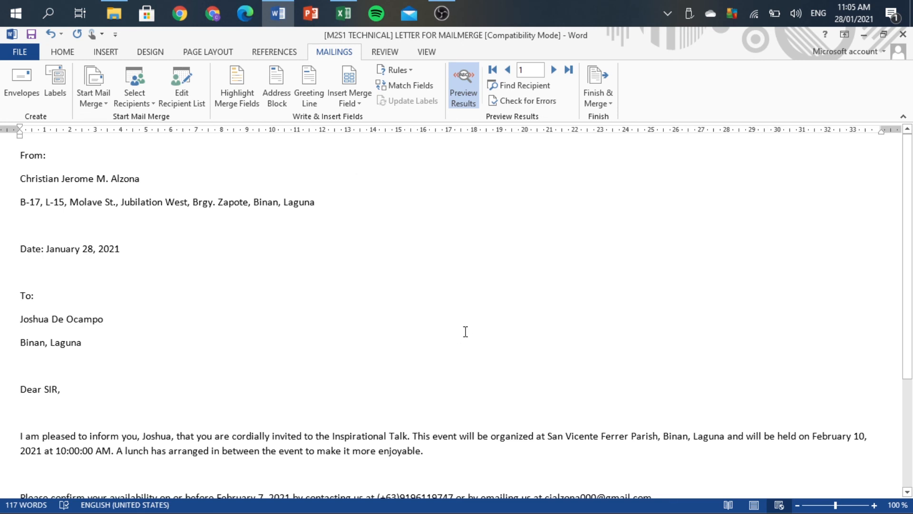